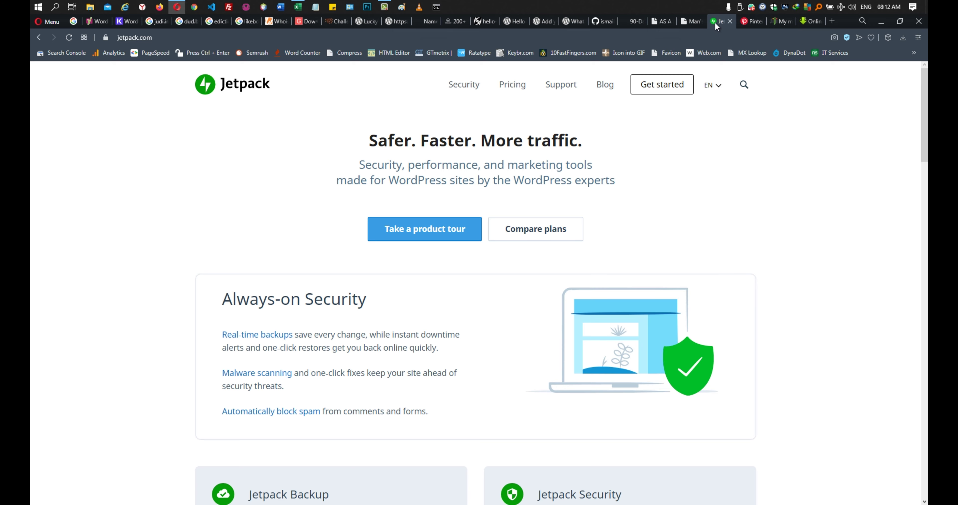
right_click(716, 25)
click(732, 88)
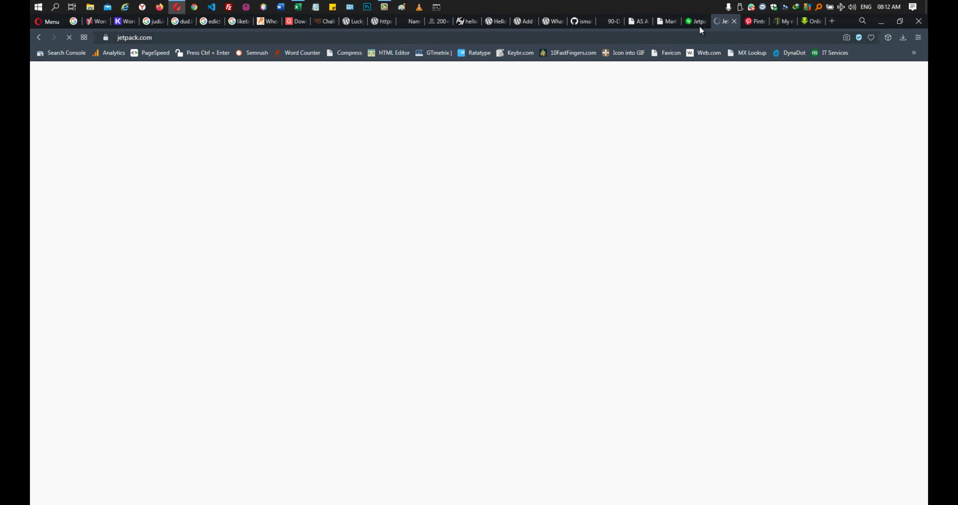
click(697, 21)
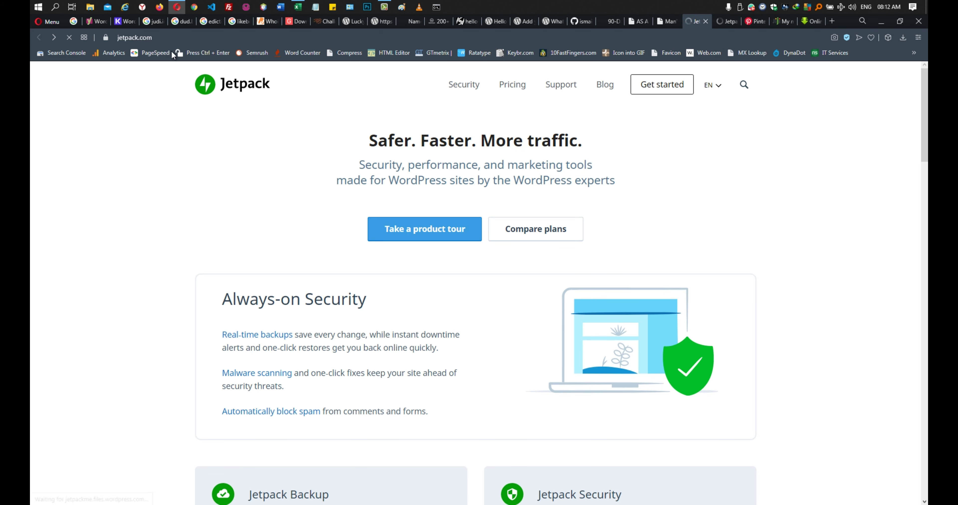
click(722, 21)
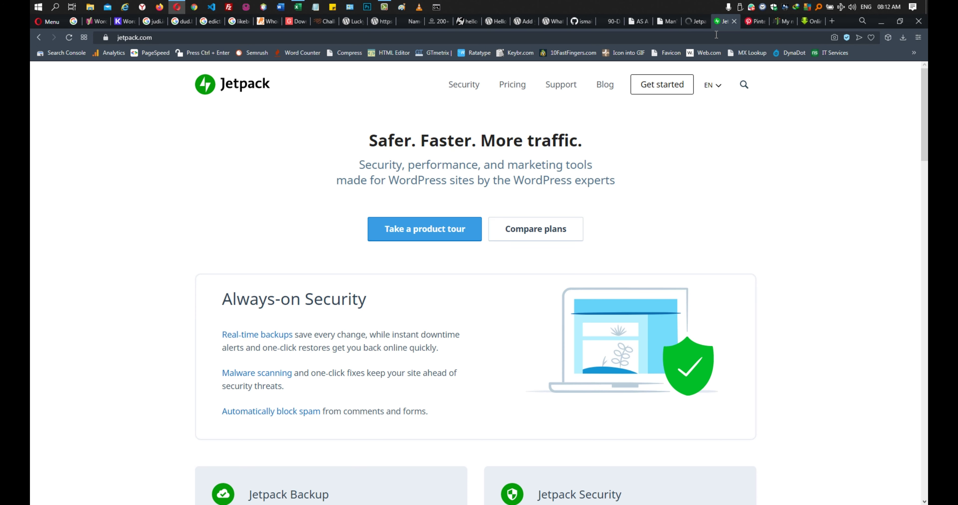
click(716, 35)
text(yout)
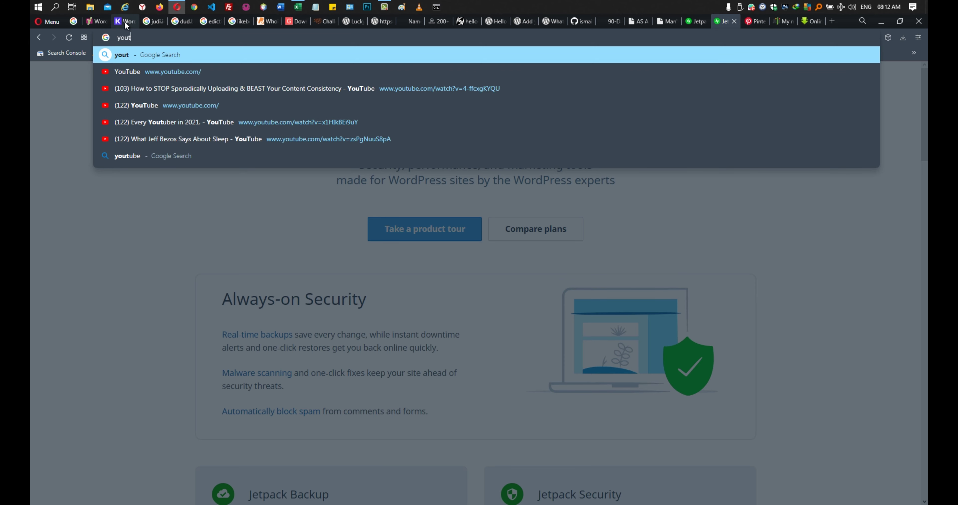
click(162, 67)
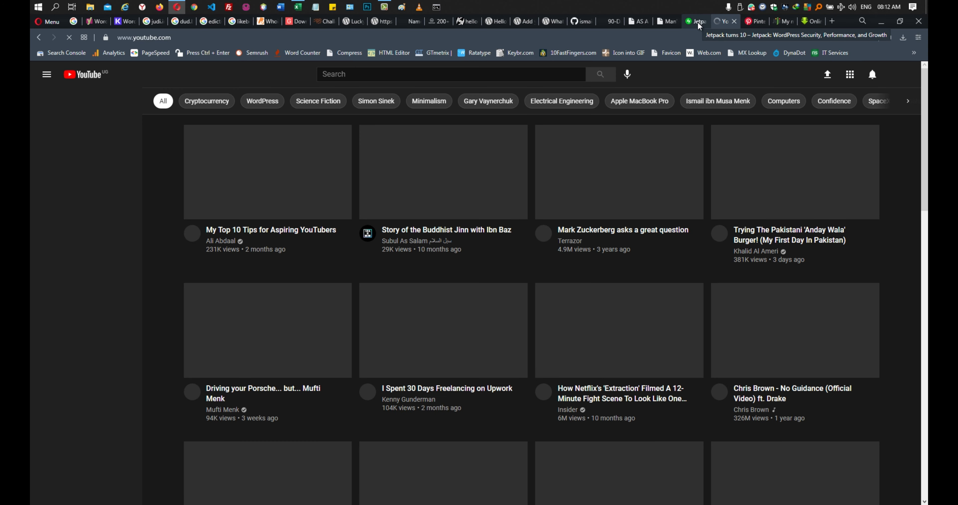
- Open the video upload page from the YouTube home page
click(698, 22)
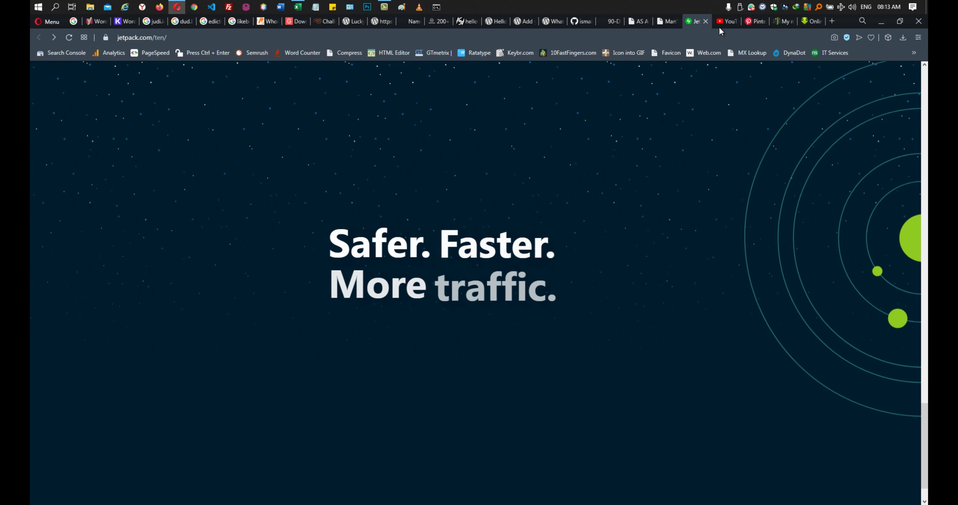
click(725, 21)
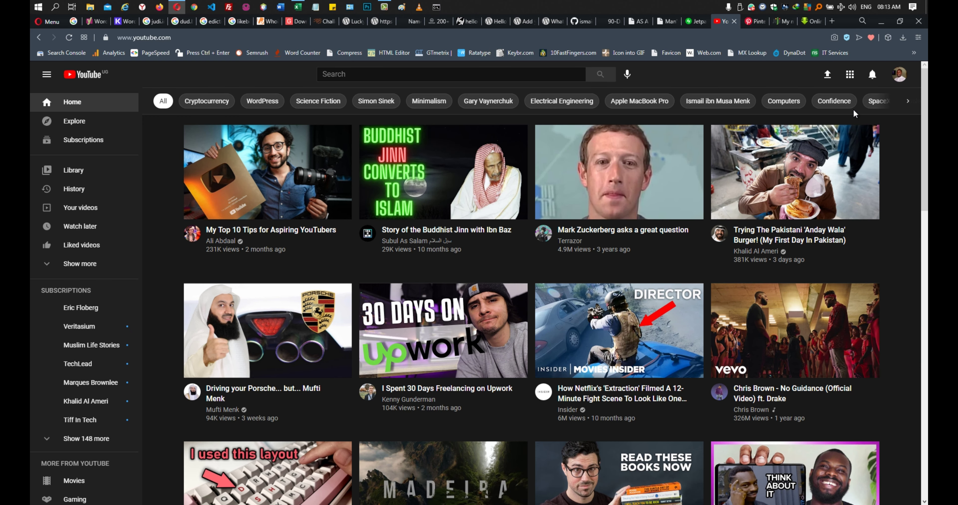
click(899, 76)
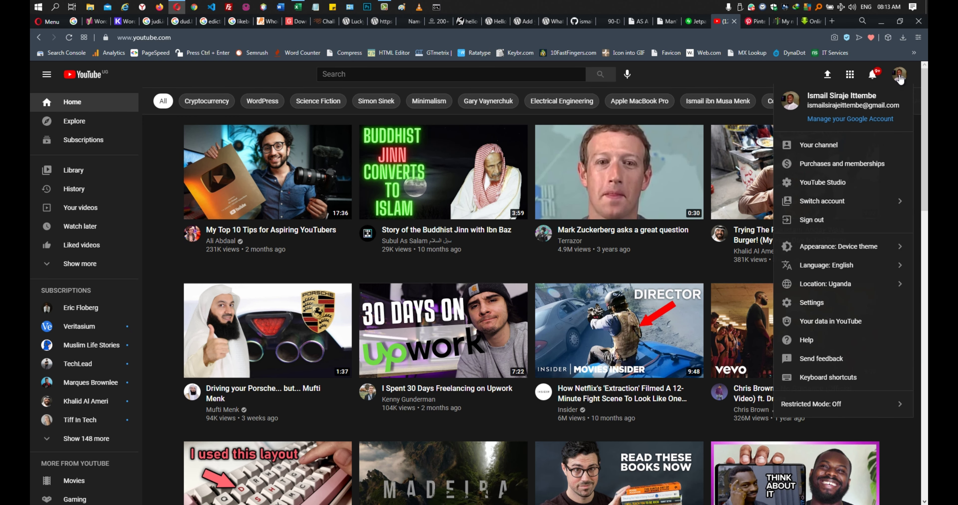
click(838, 132)
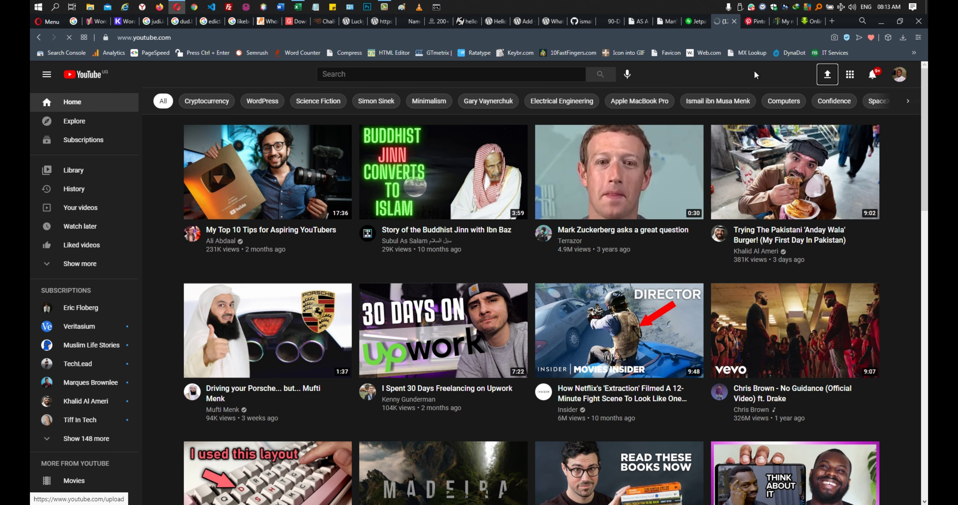
- Start a browser snapshot of the Jetpack turns 10 page and crop it around the logo, heading and anniversary message
click(696, 21)
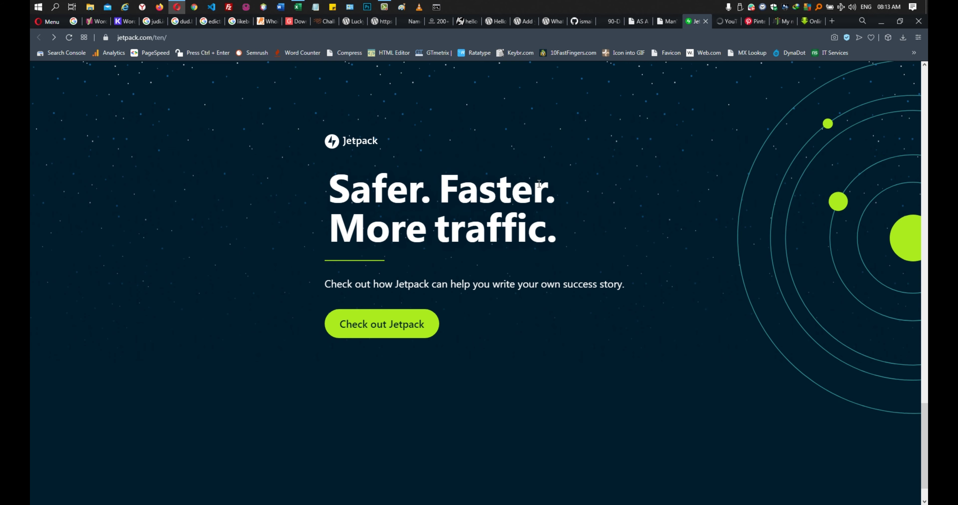
scroll(620, 123, up, 6)
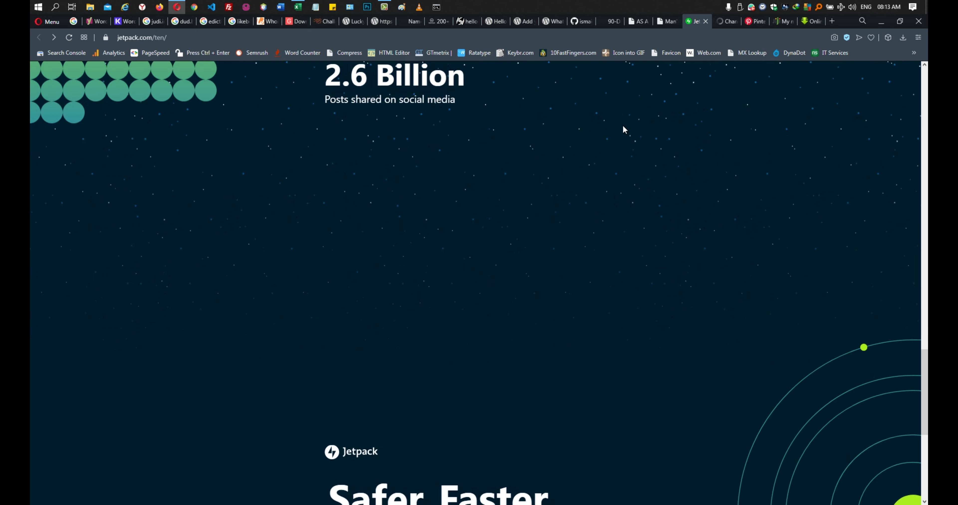
scroll(625, 129, up, 20)
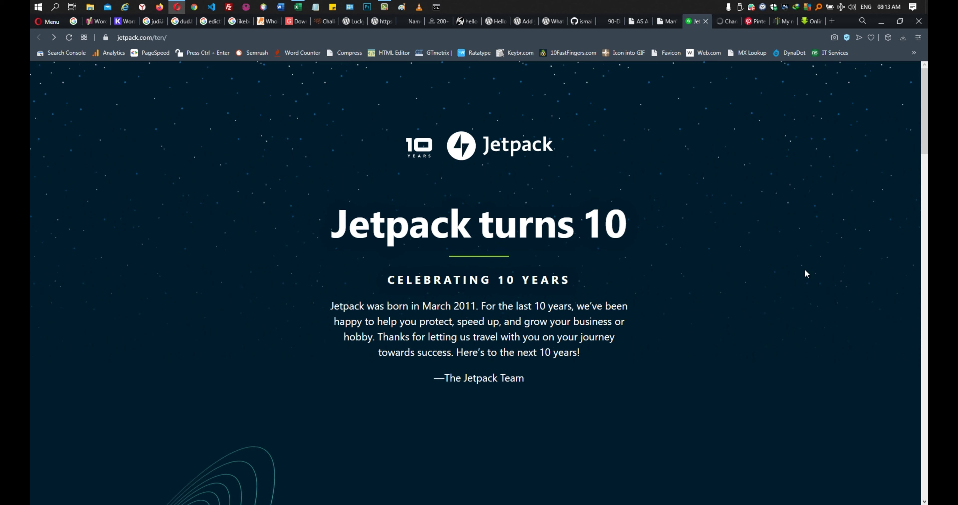
click(53, 21)
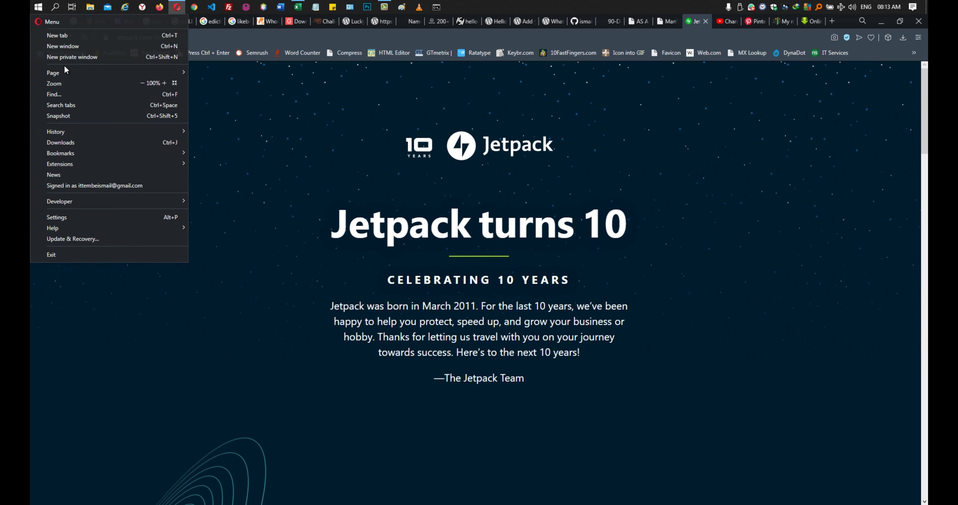
click(97, 117)
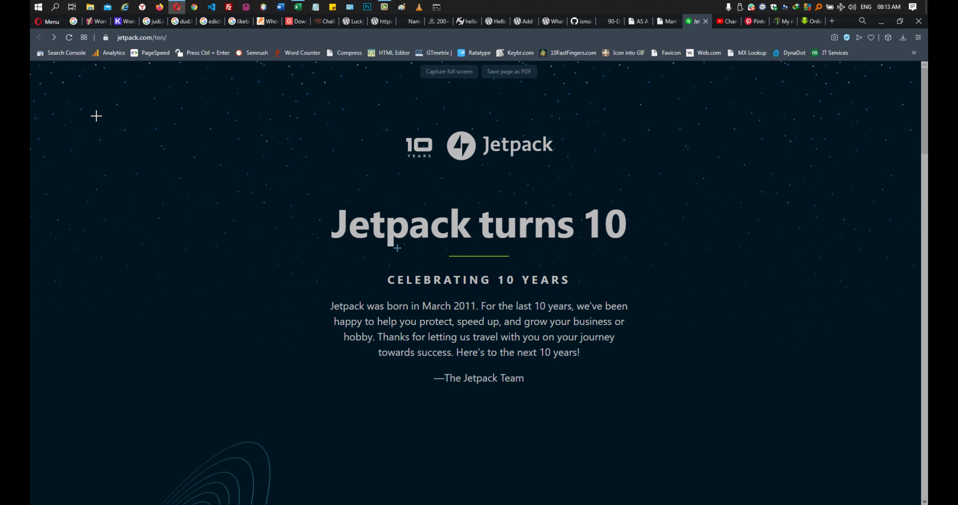
drag(397, 248, 560, 318)
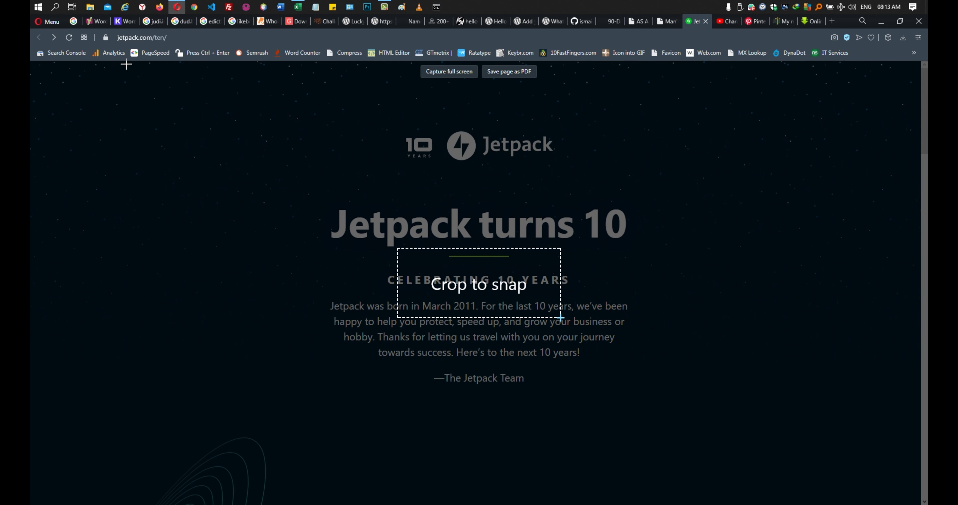
drag(125, 67, 848, 424)
scroll(818, 372, up, 3)
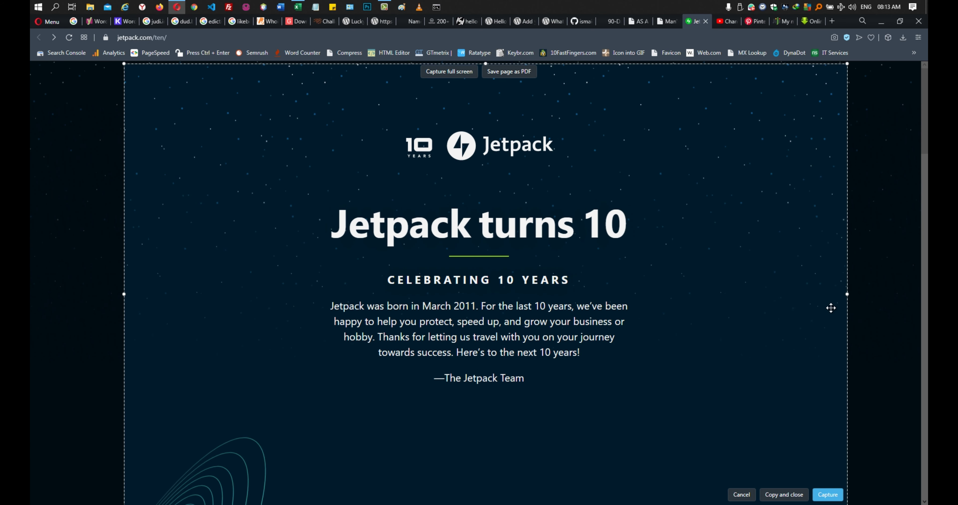
drag(848, 61, 753, 123)
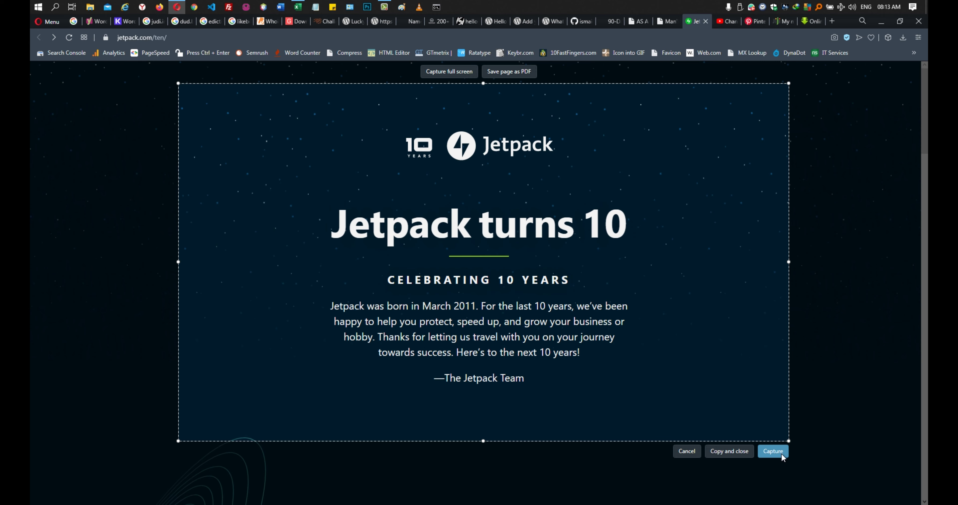
- Capture the cropped area, save it as an image and close the snapshot editor
click(780, 452)
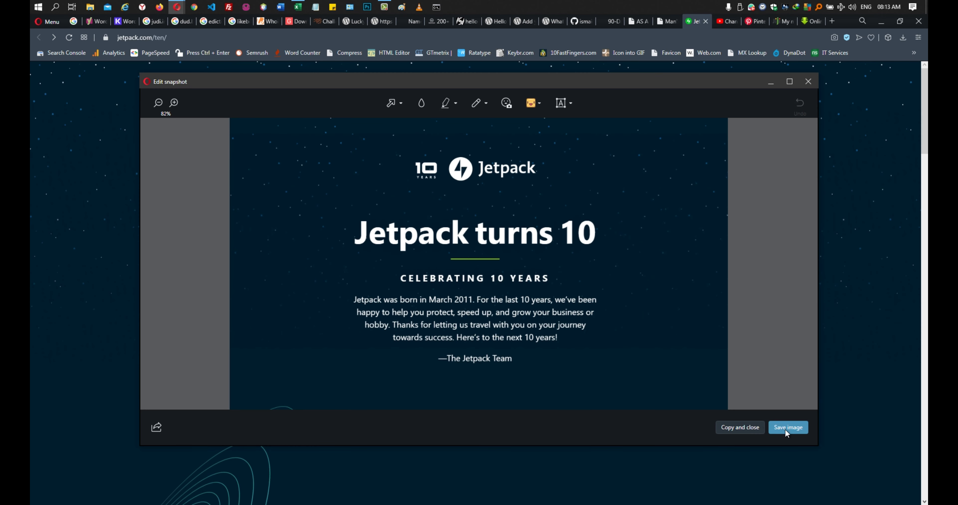
click(788, 433)
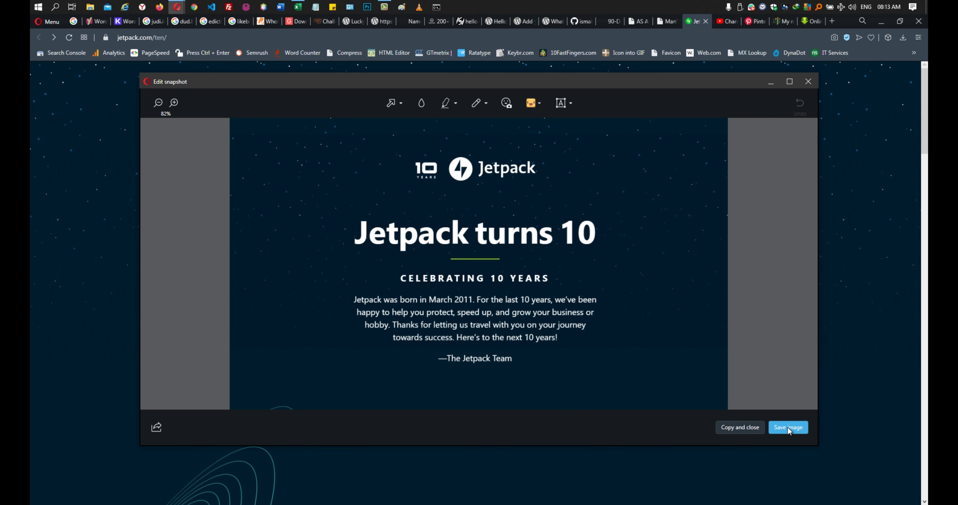
click(377, 378)
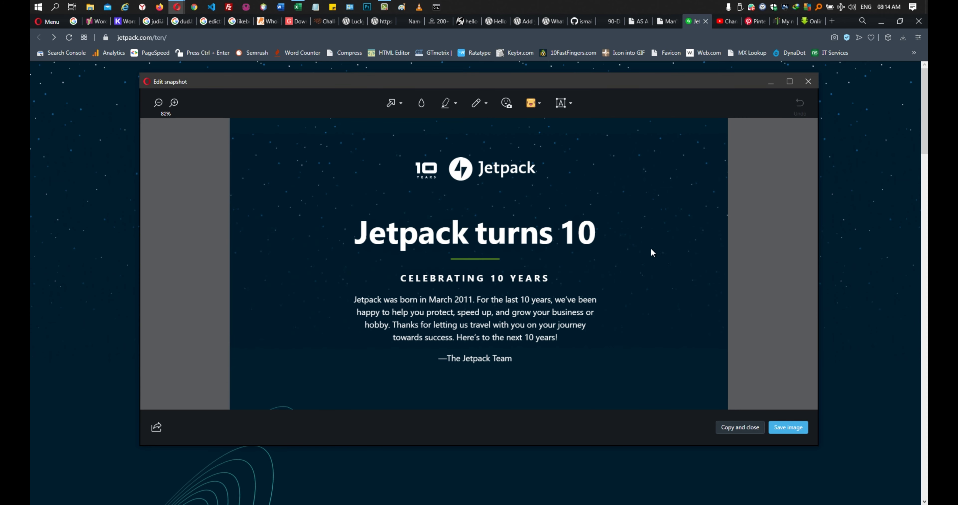
click(808, 82)
- Add the video file WordPress Jetpack Turns 10 1 Untitled from File Explorer to the YouTube Studio upload dialog
click(726, 22)
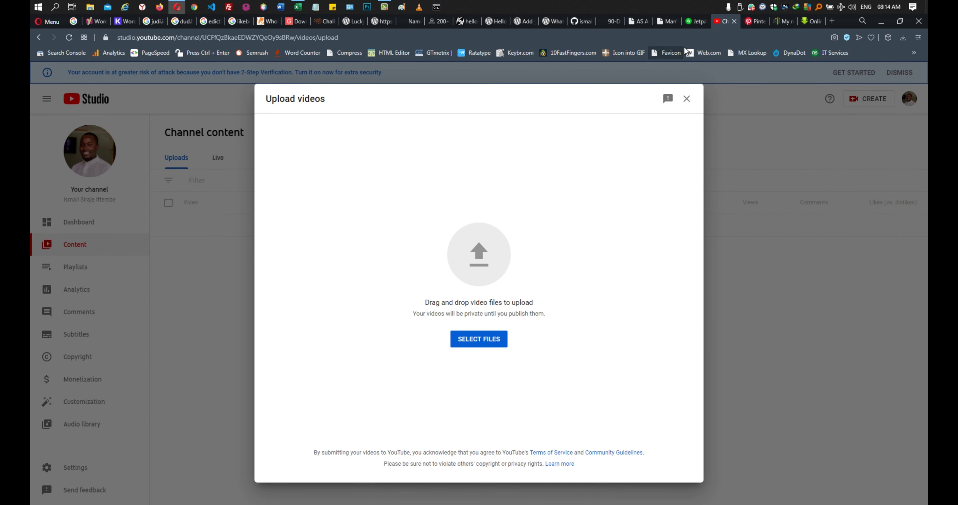
click(701, 22)
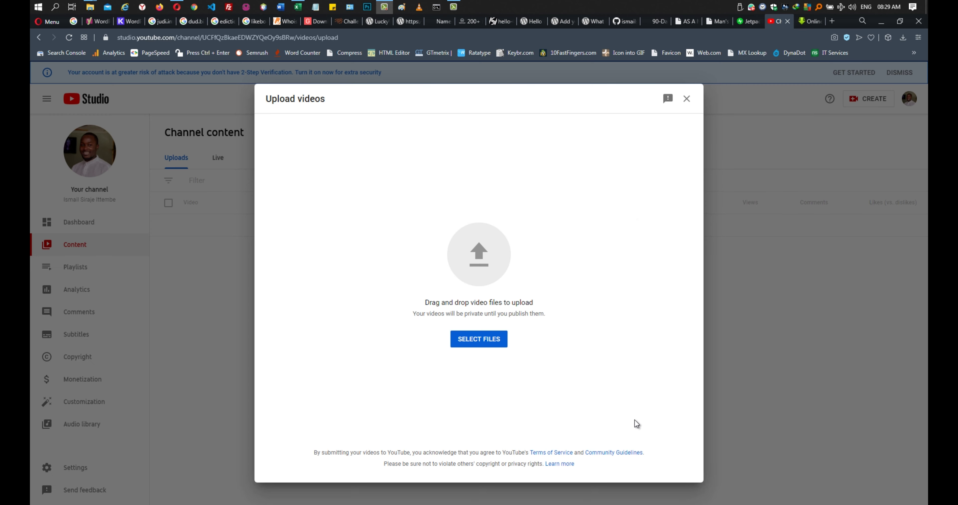
mouse_move(90, 7)
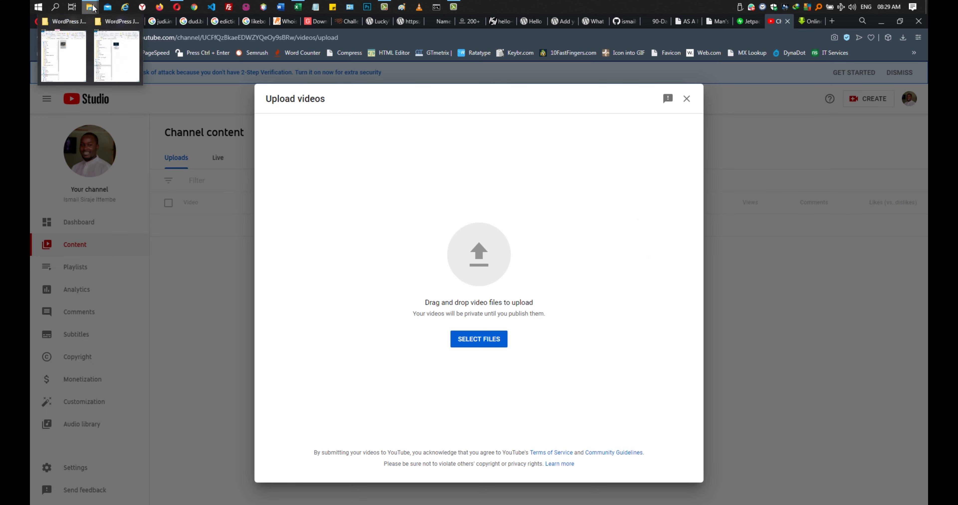
click(63, 48)
drag(284, 181, 546, 238)
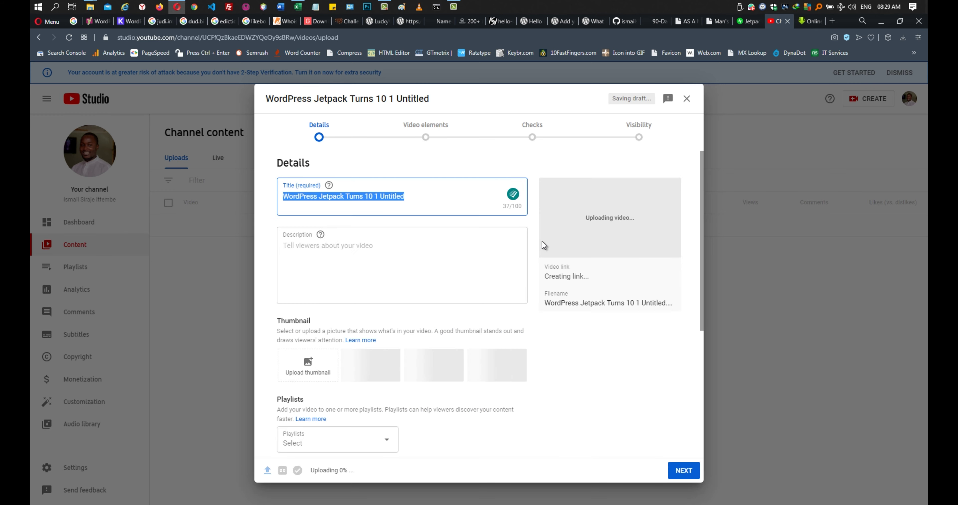
- Upload Opera Snapshot_2021-03-31_081344_jetpack.com.png as the video's thumbnail and return to the Jetpack turns 10 page
click(308, 365)
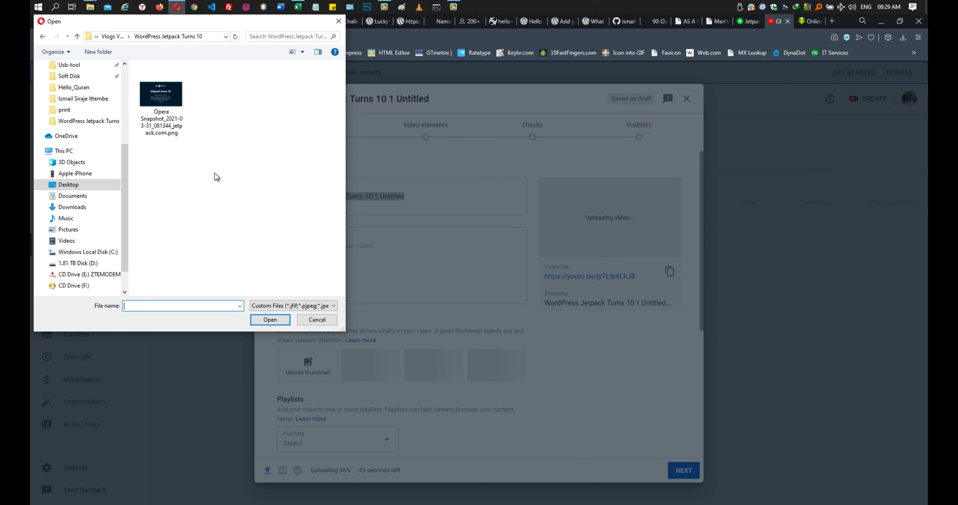
click(171, 101)
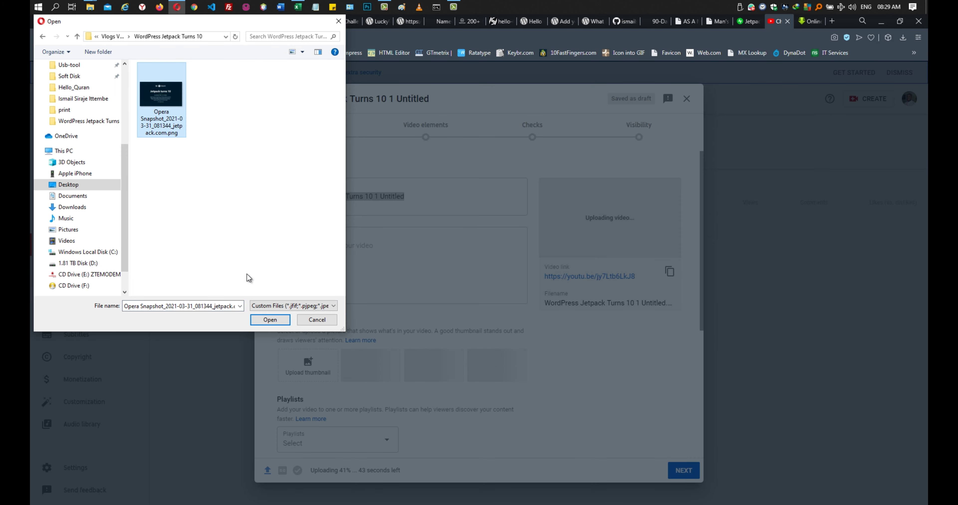
click(275, 319)
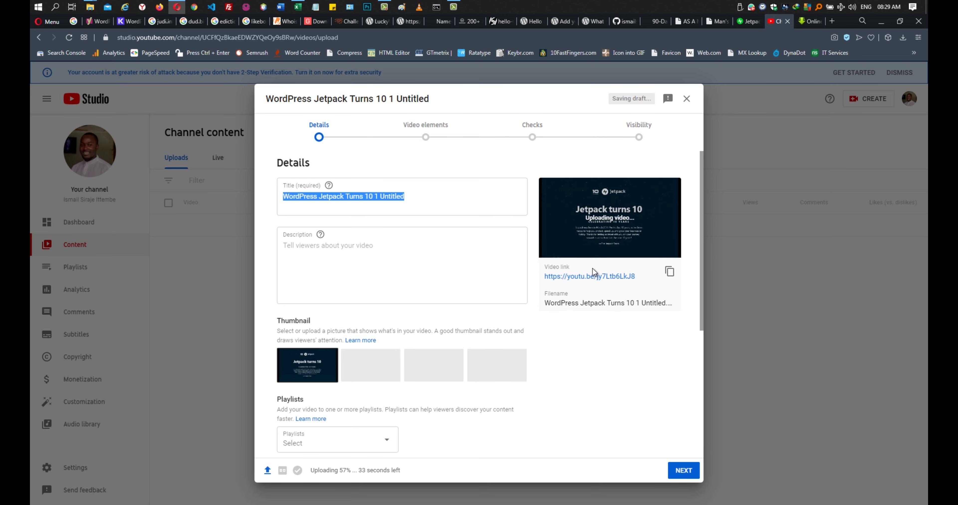
key(ctrl+shift+Tab)
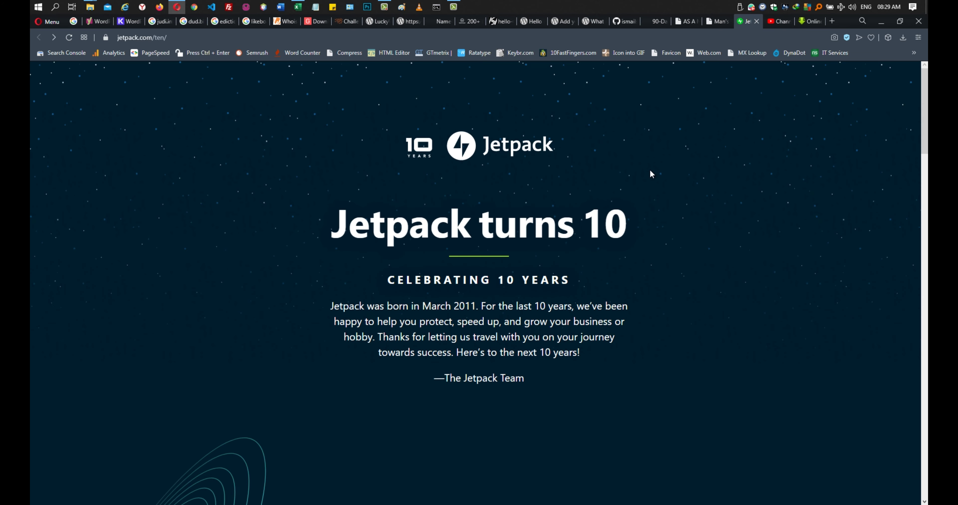
click(47, 22)
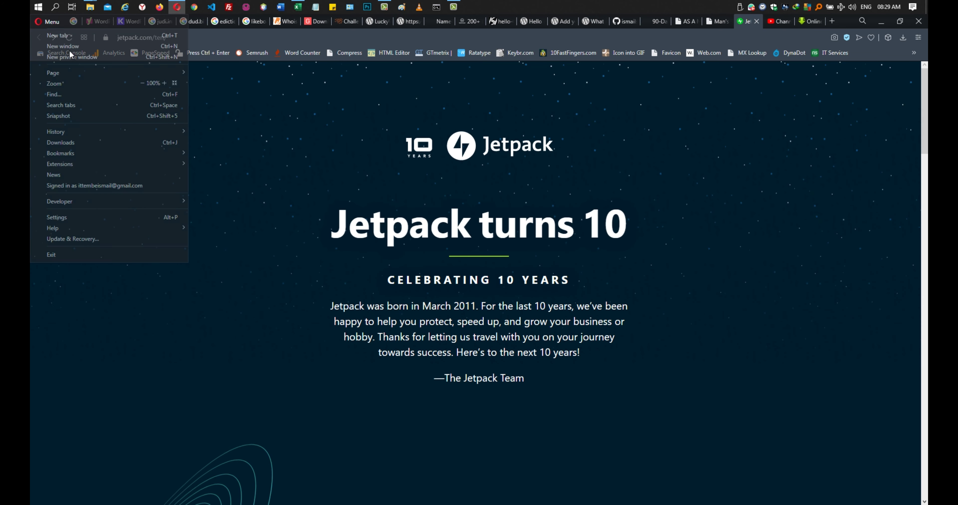
click(134, 116)
drag(397, 248, 561, 318)
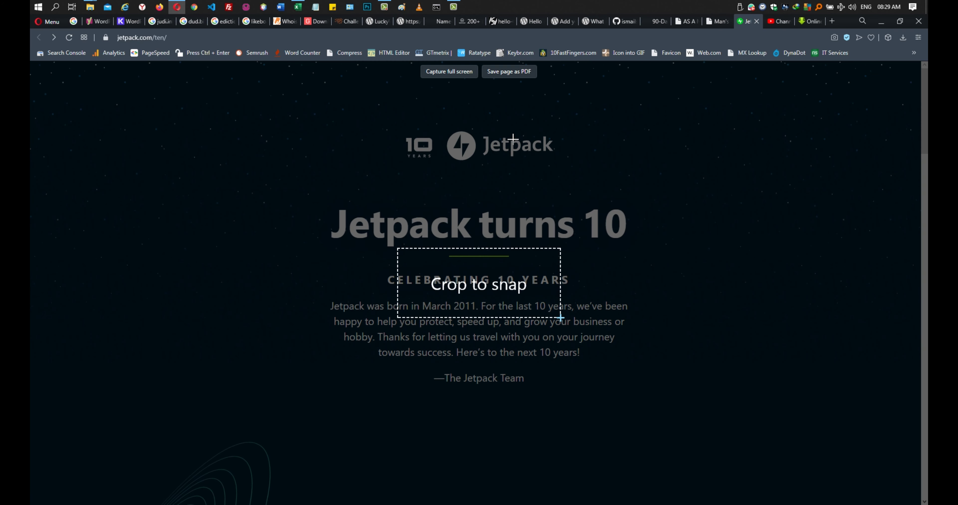
key(Escape)
- Copy the Jetpack turns 10 heading, the CELEBRATING 10 YEARS line and the anniversary message including the Jetpack Team signature from the page
key(ctrl+plus)
key(ctrl+plus)
key(ctrl+plus)
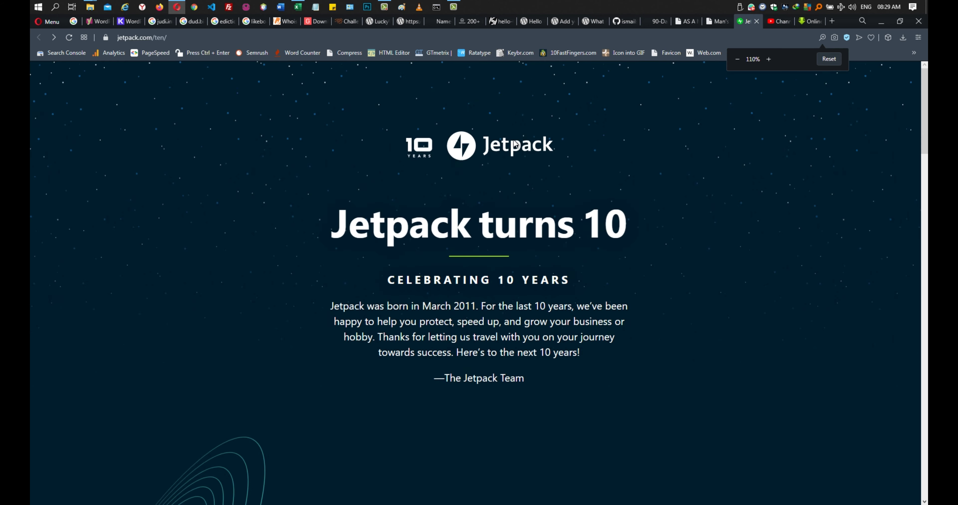
key(ctrl+plus)
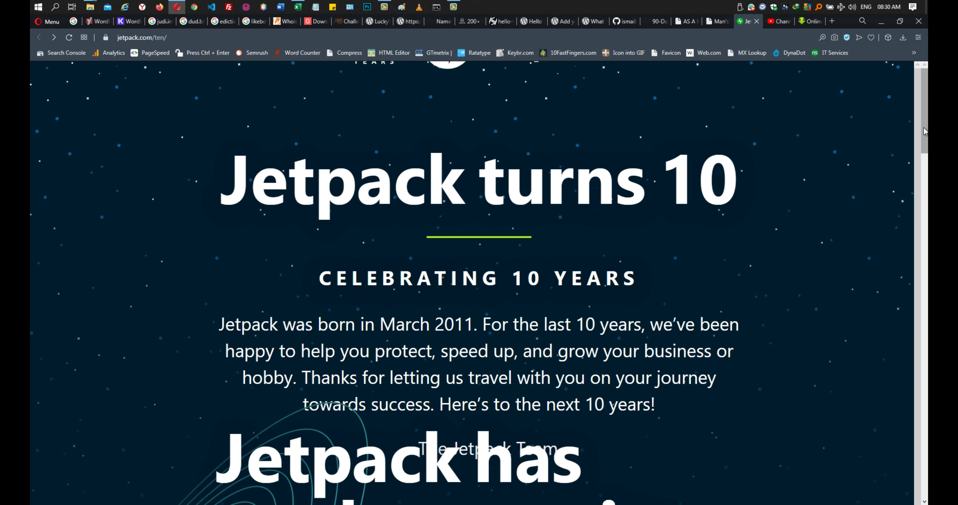
scroll(689, 220, down, 3)
scroll(687, 223, up, 3)
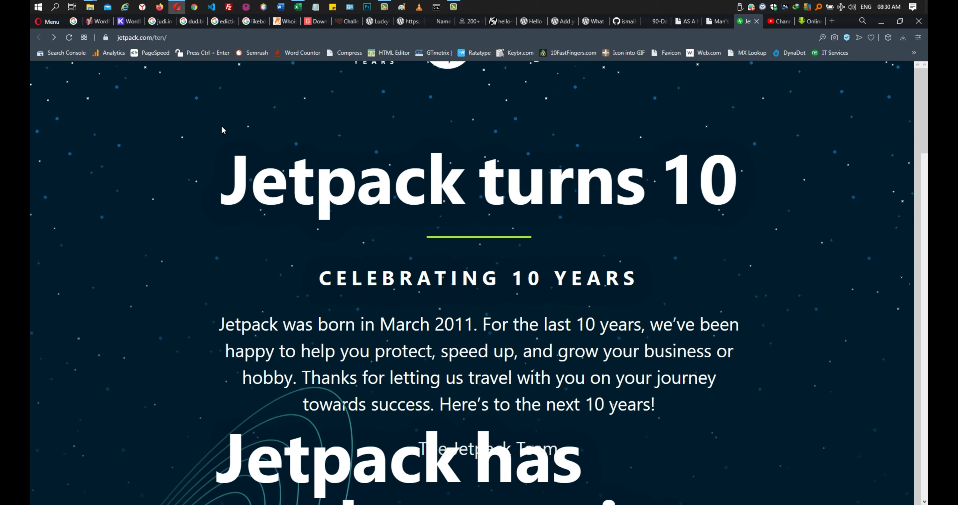
key(ctrl+minus)
key(ctrl+minus)
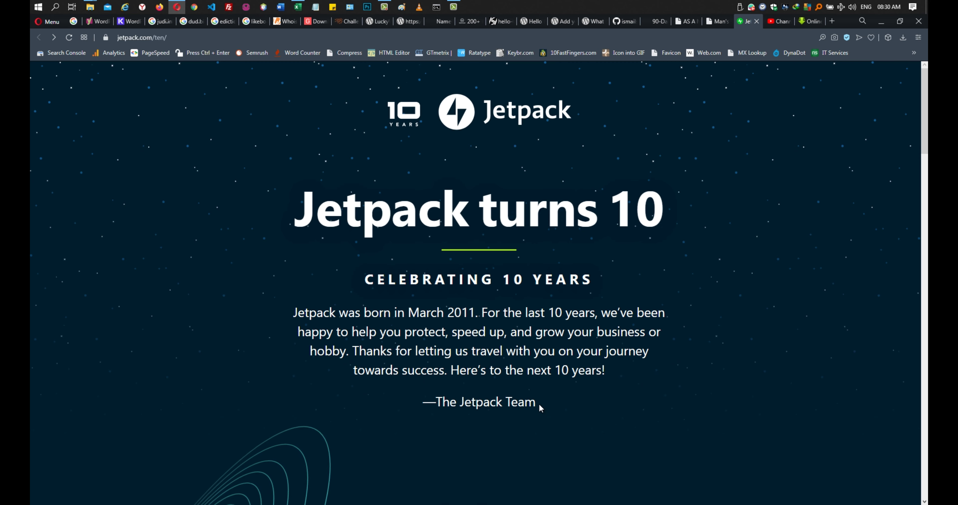
drag(539, 403, 289, 196)
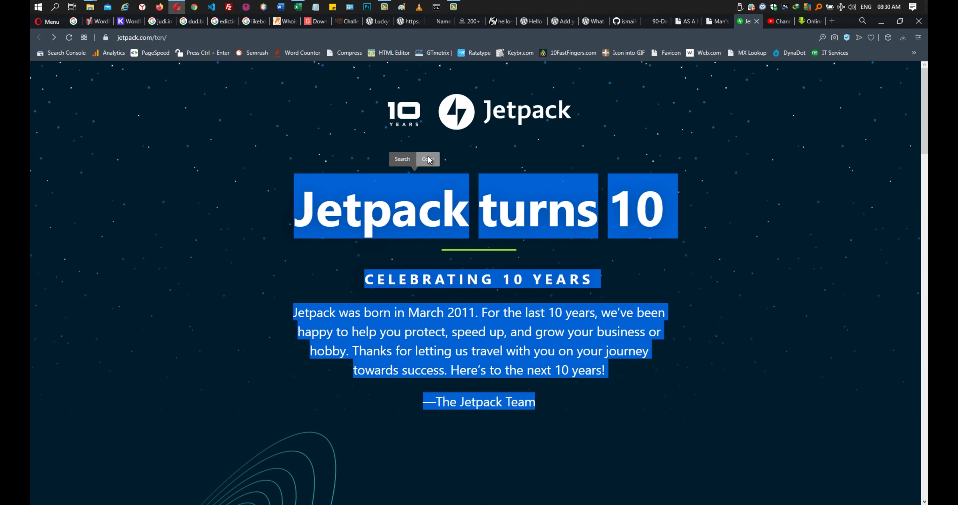
- Paste the copied text into a new Notepad document and copy all of it again as plain text
click(319, 7)
right_click(318, 7)
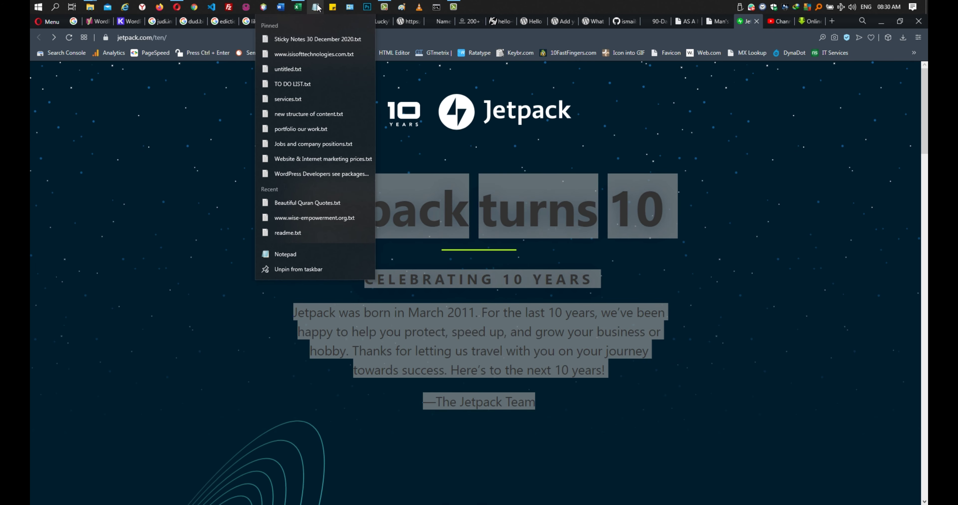
click(321, 6)
right_click(535, 209)
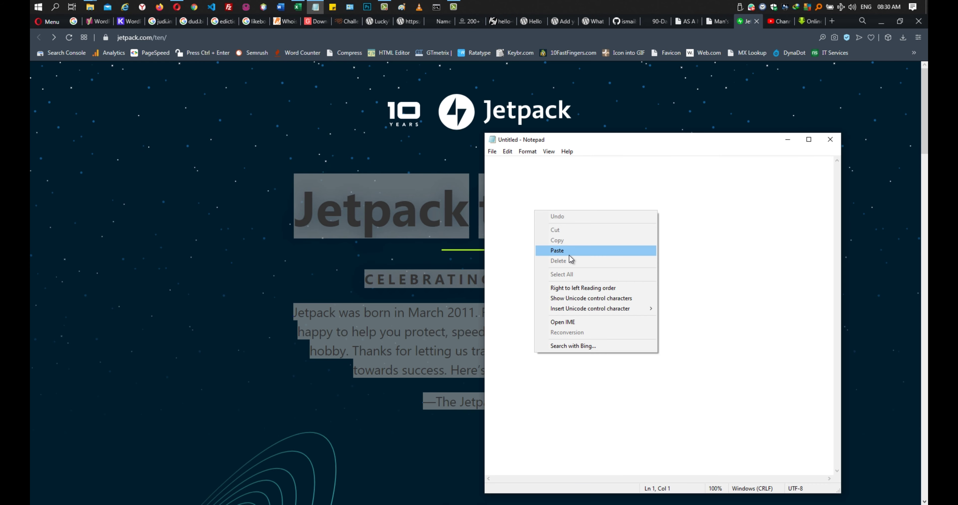
click(567, 253)
drag(566, 195, 470, 149)
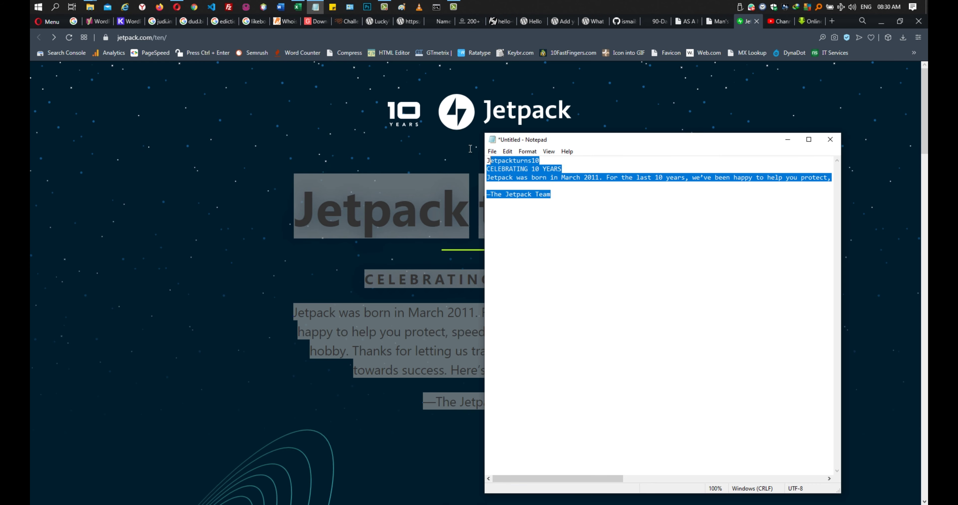
right_click(506, 165)
click(536, 196)
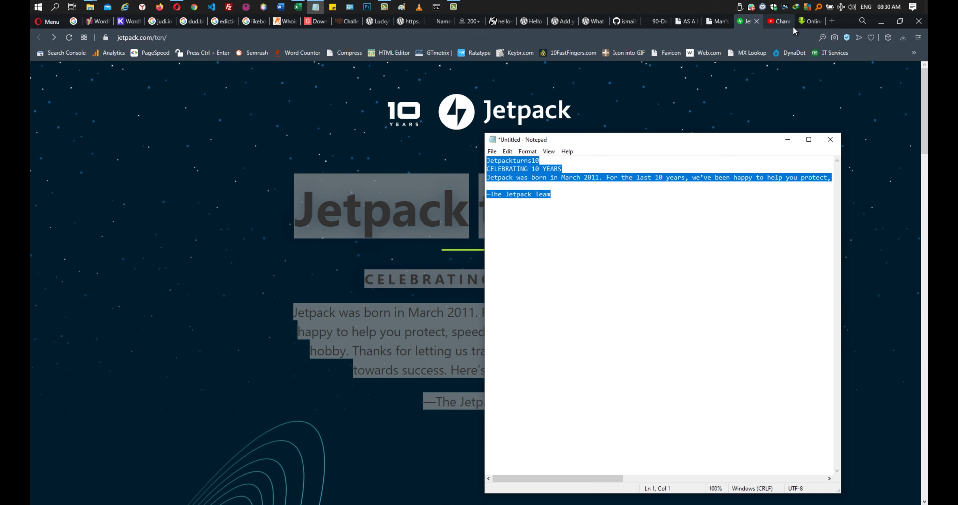
- Return to the YouTube Studio upload dialog and paste the plain anniversary text into the video's description
click(781, 22)
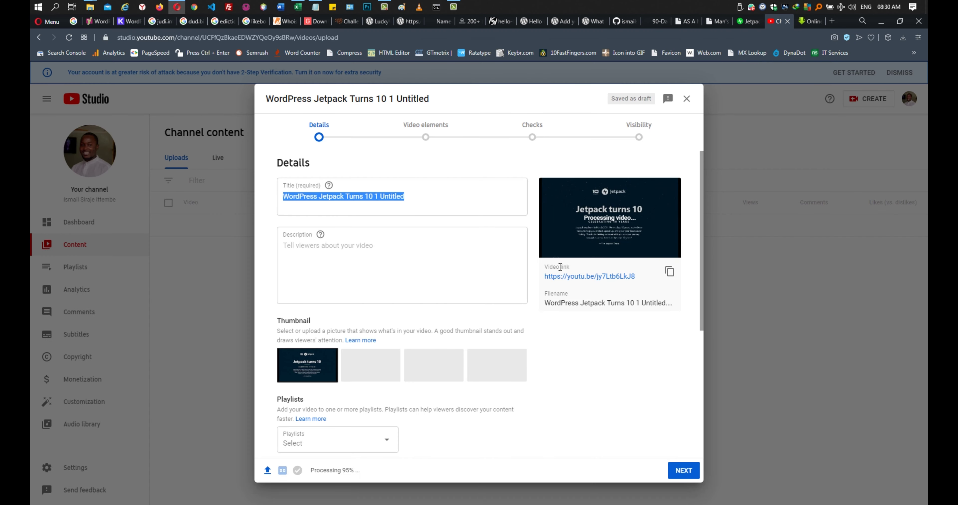
click(378, 260)
right_click(379, 264)
click(415, 334)
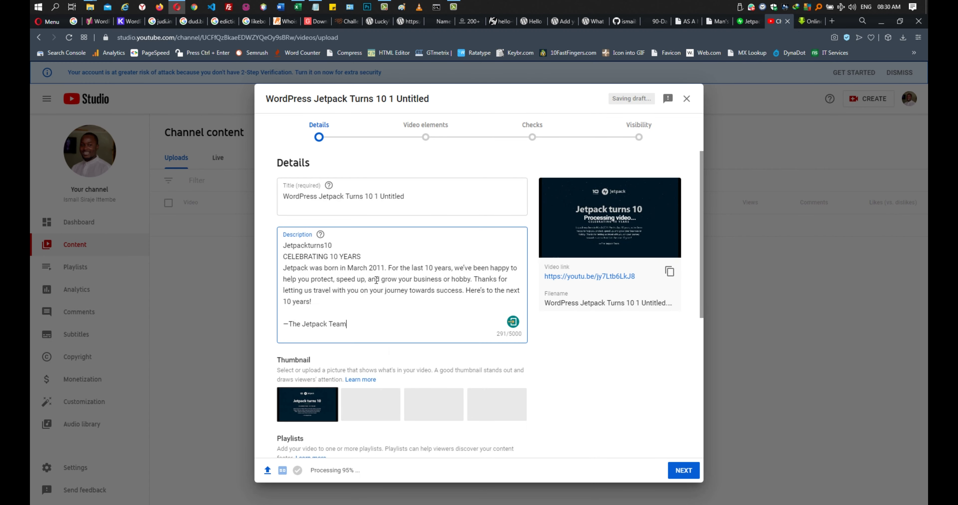
- Copy CELEBRATING 10 YEARS from the description and use it to replace "1 Untitled" at the end of the video title
drag(362, 256, 281, 259)
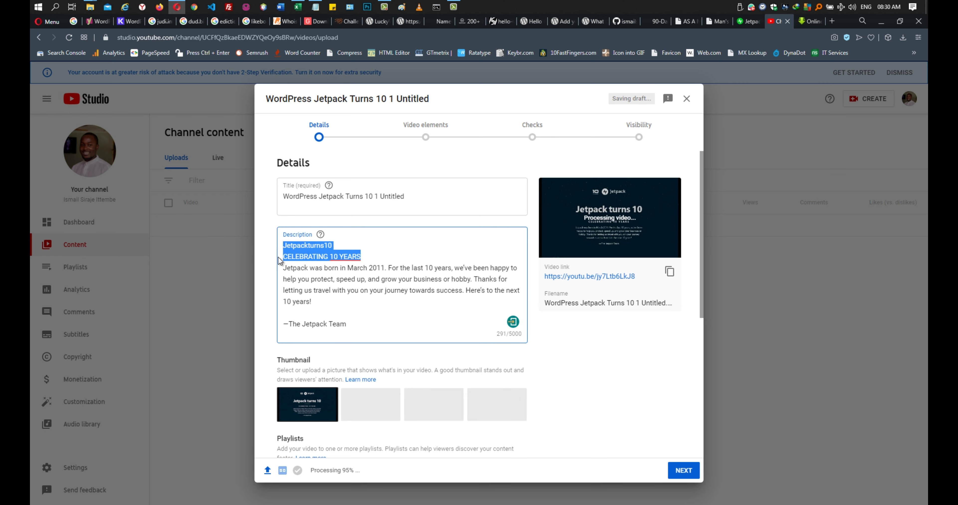
drag(281, 260, 284, 256)
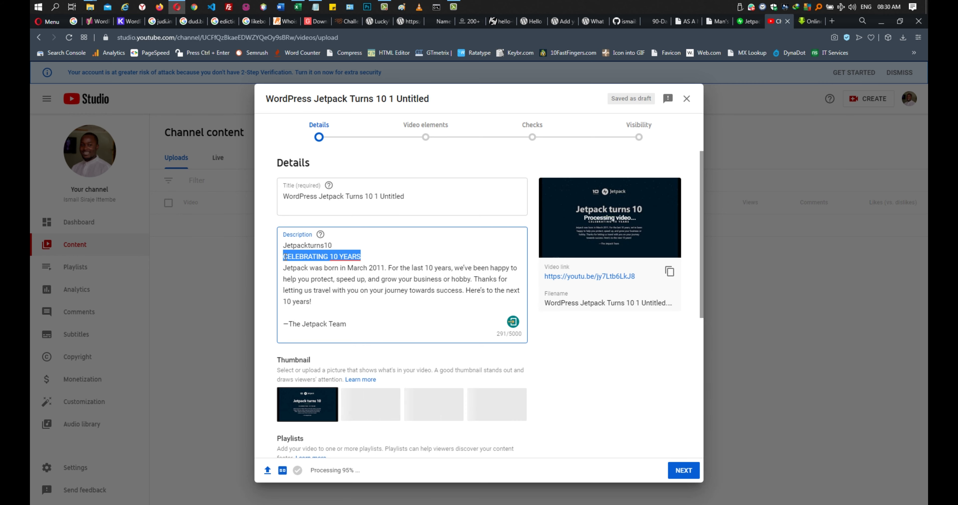
right_click(284, 257)
click(297, 291)
click(429, 196)
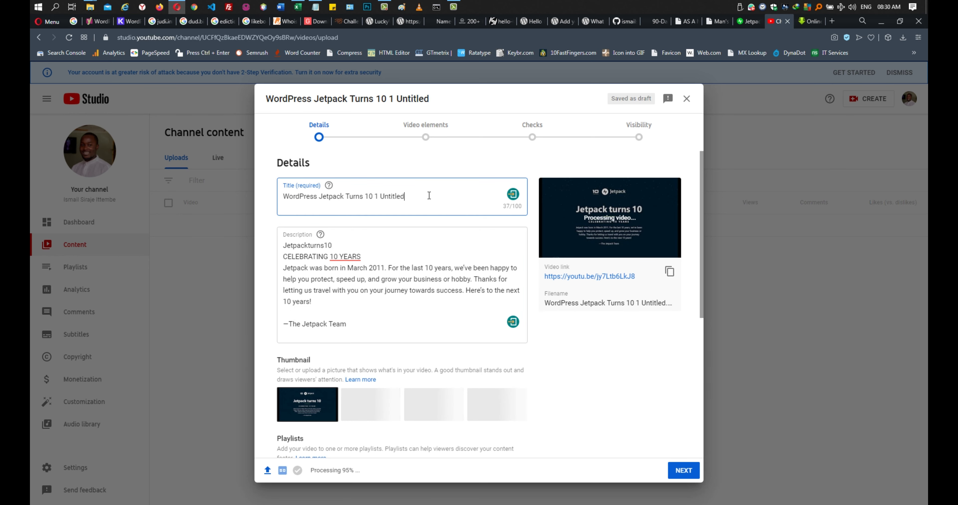
drag(406, 196, 374, 196)
key(ctrl+v)
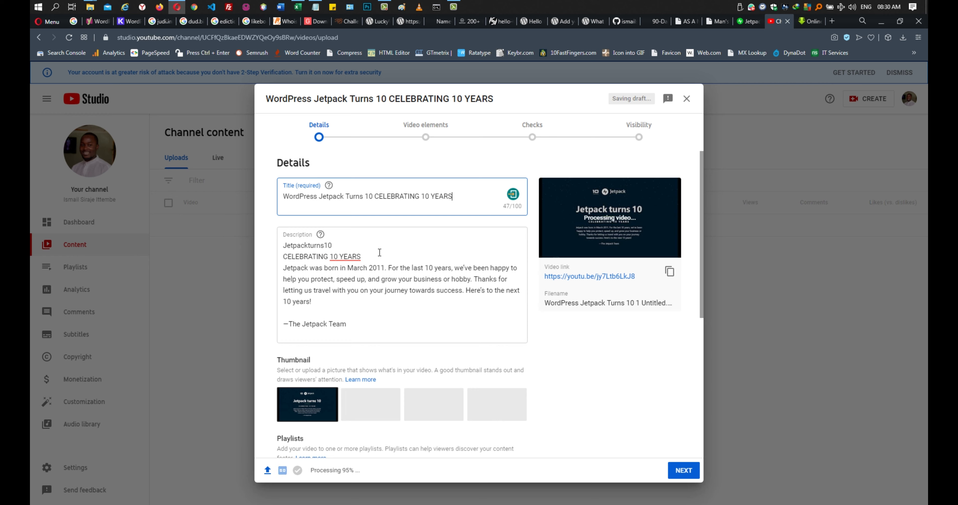
- Add the missing spaces in the description's first line so it reads "Jetpack turns 10"
click(340, 243)
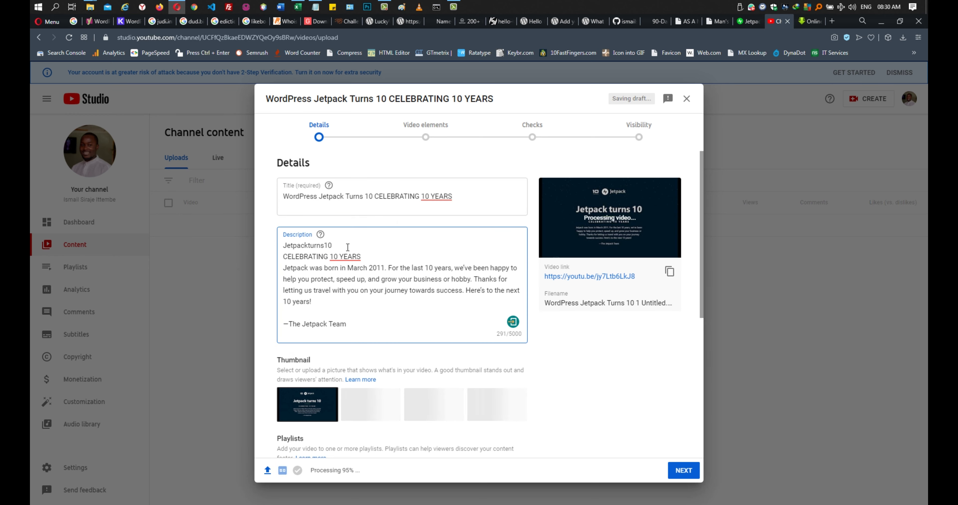
key(Right)
key(Right)
key(Right)
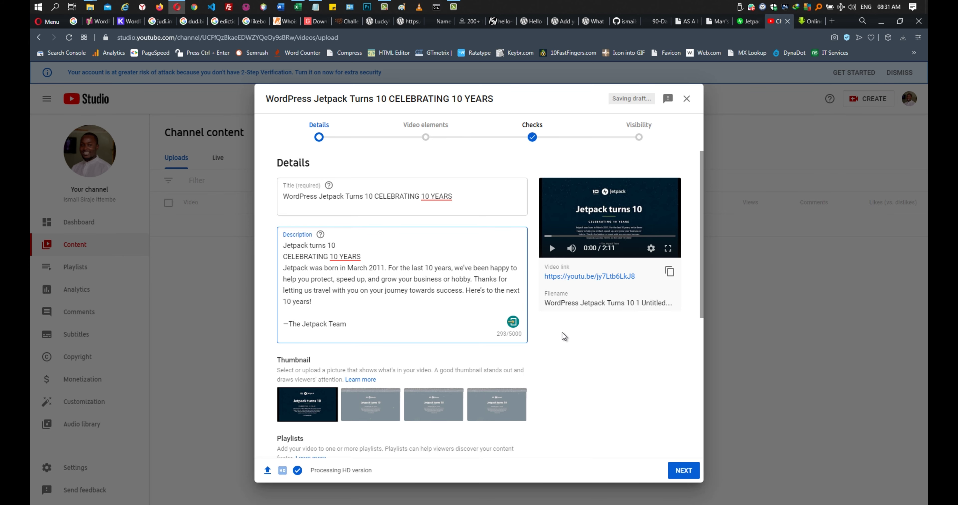
click(747, 21)
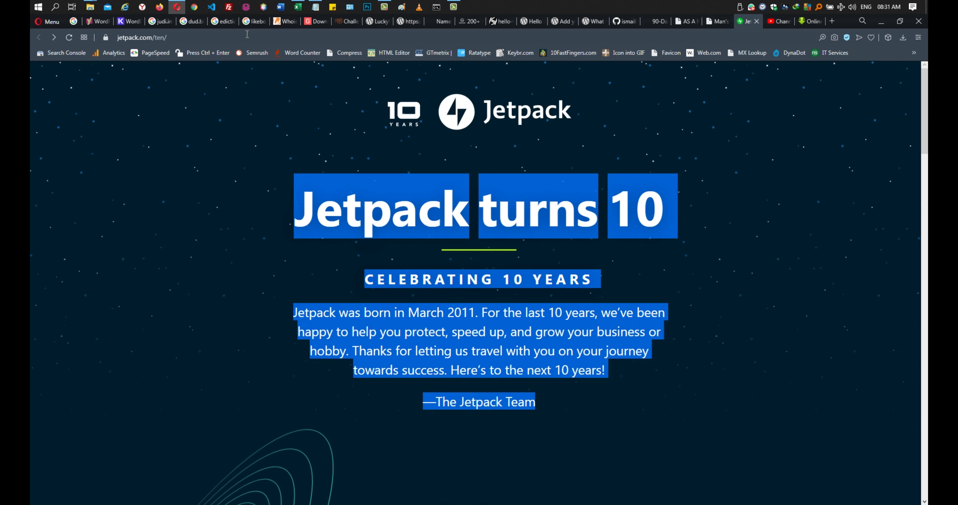
click(161, 37)
right_click(160, 38)
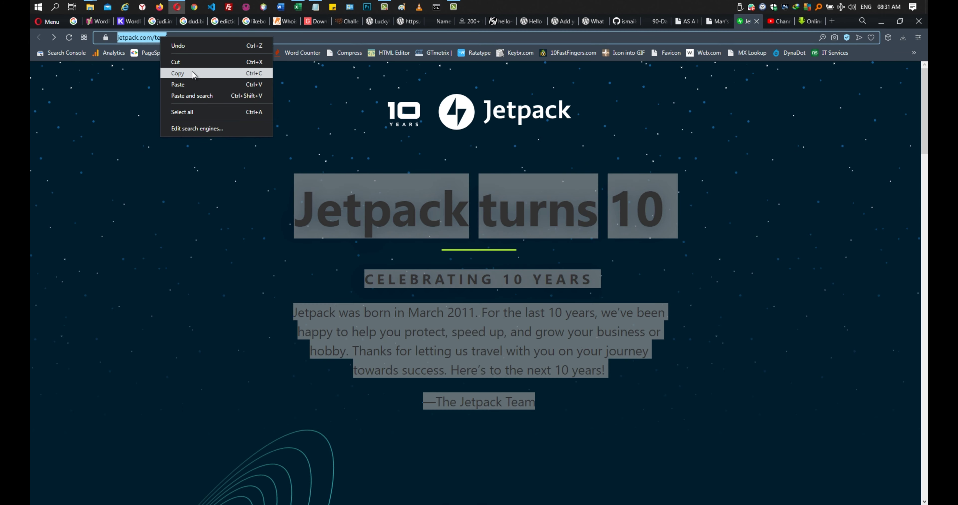
click(193, 74)
click(780, 21)
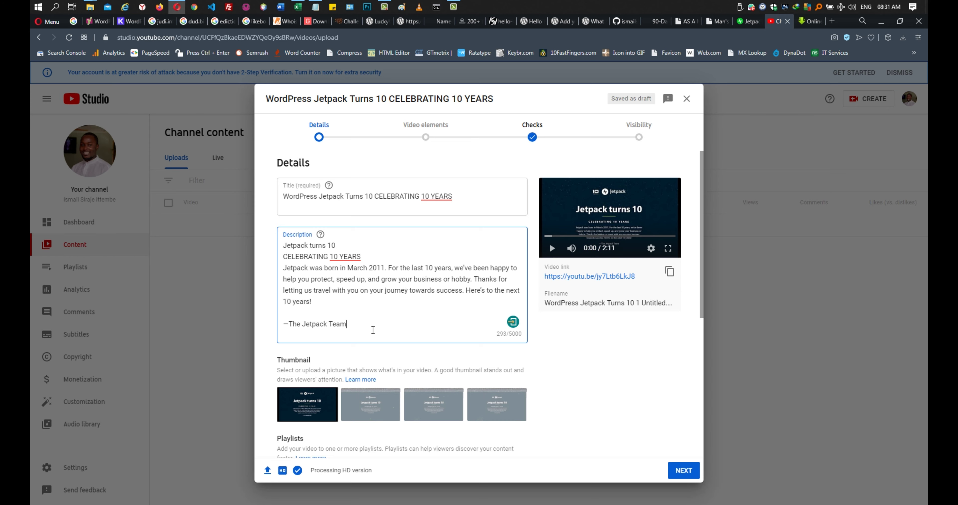
key(Return)
key(Return)
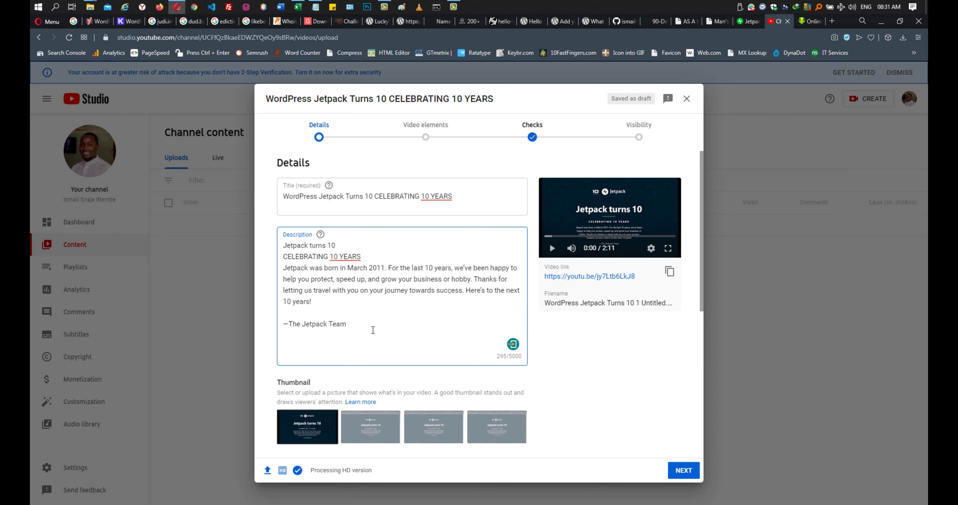
key(ctrl+v)
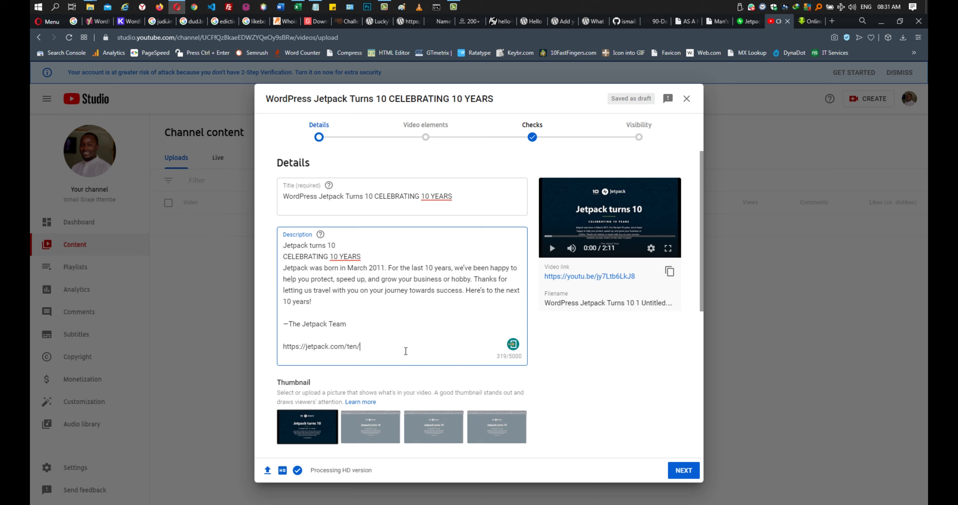
- Mark the video as not made for kids and continue to the video elements
click(683, 470)
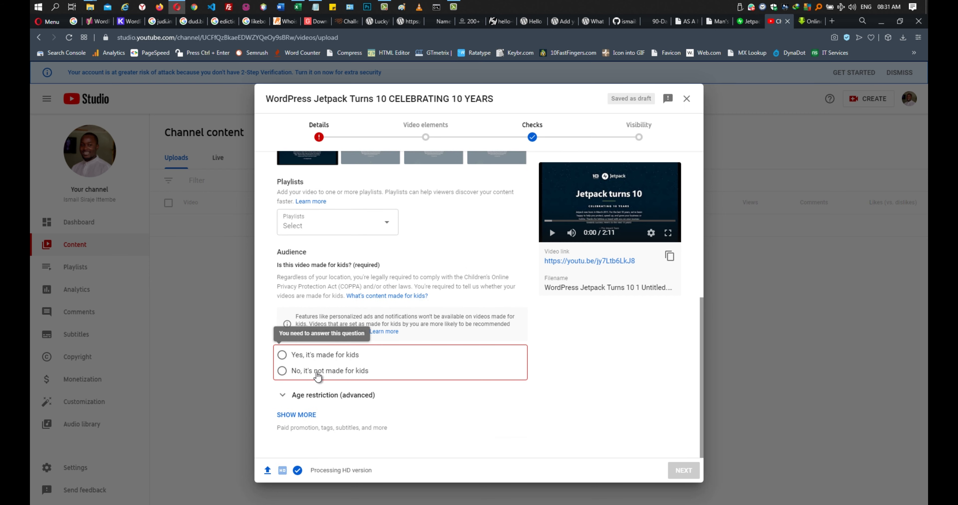
click(340, 376)
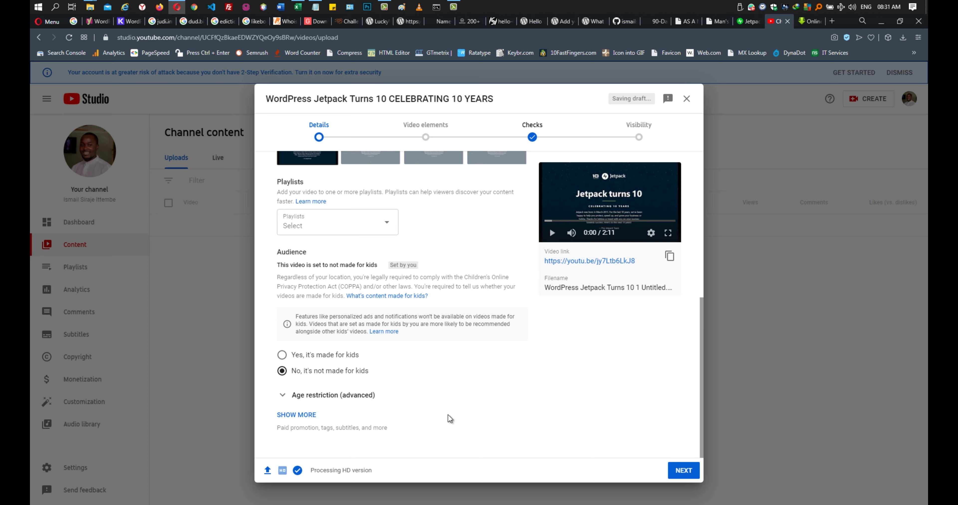
click(679, 470)
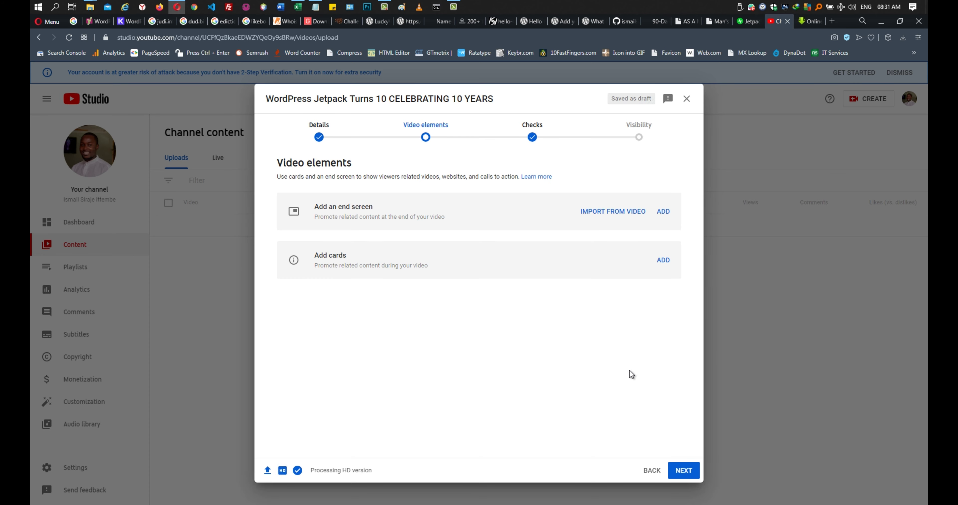
- Continue past the video elements and checks without adding anything, and publish the video with Public visibility
click(681, 469)
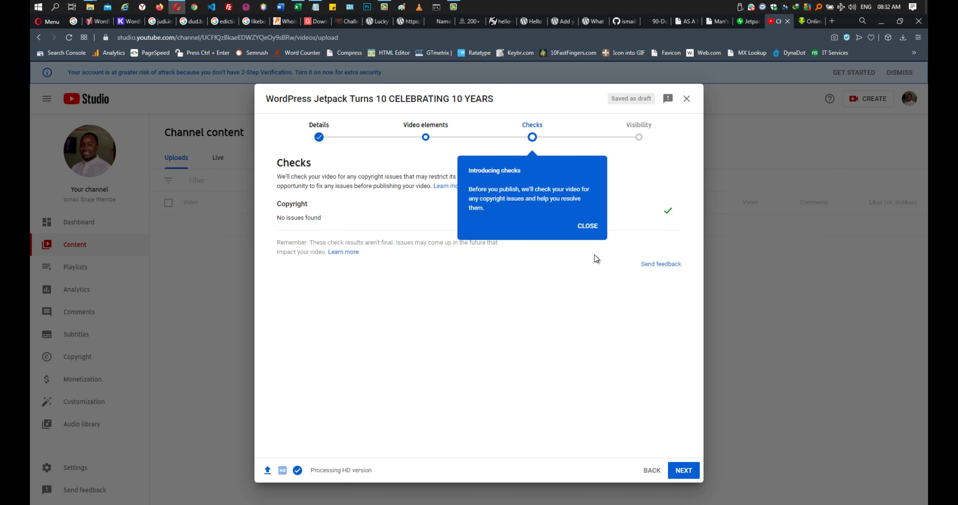
click(588, 228)
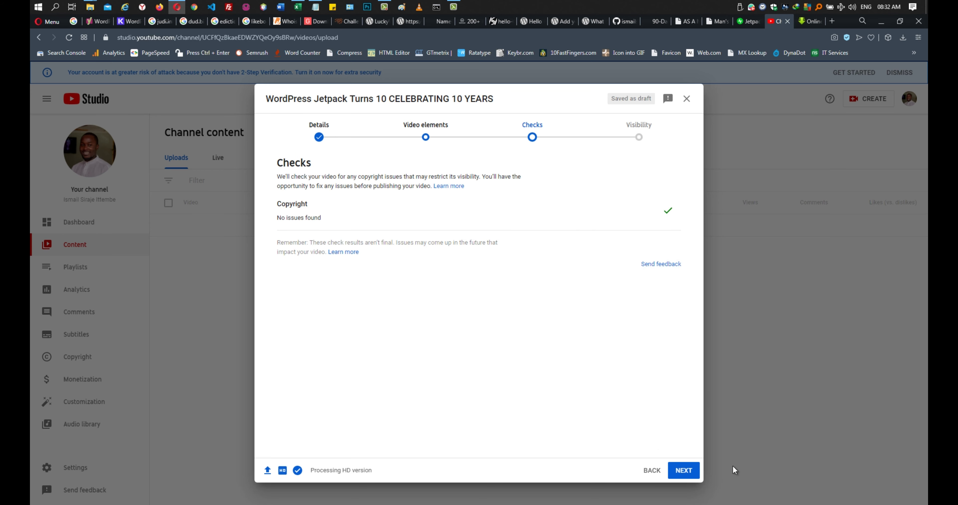
click(685, 472)
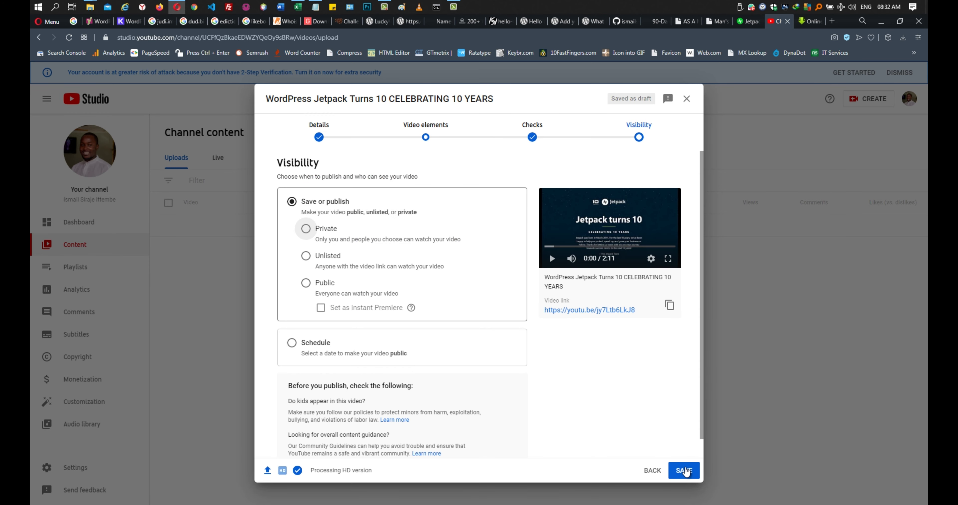
click(305, 284)
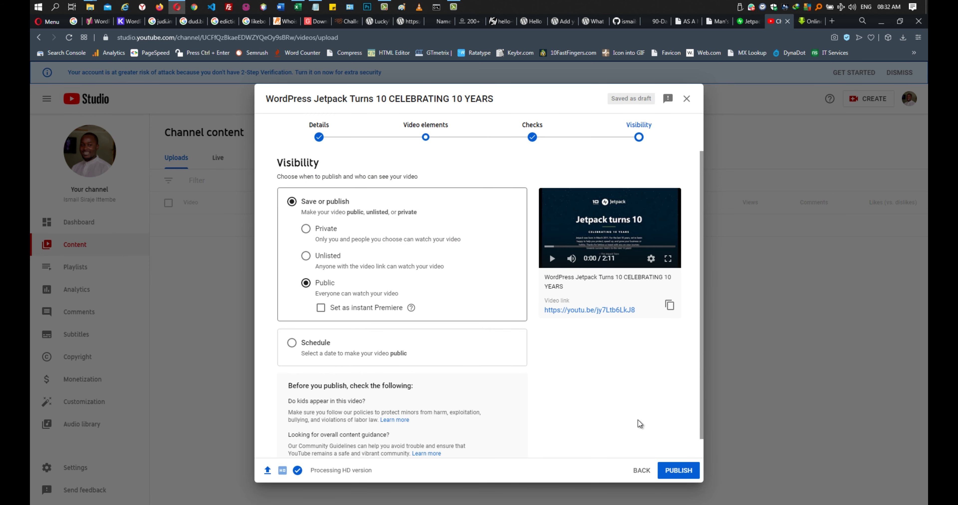
click(688, 471)
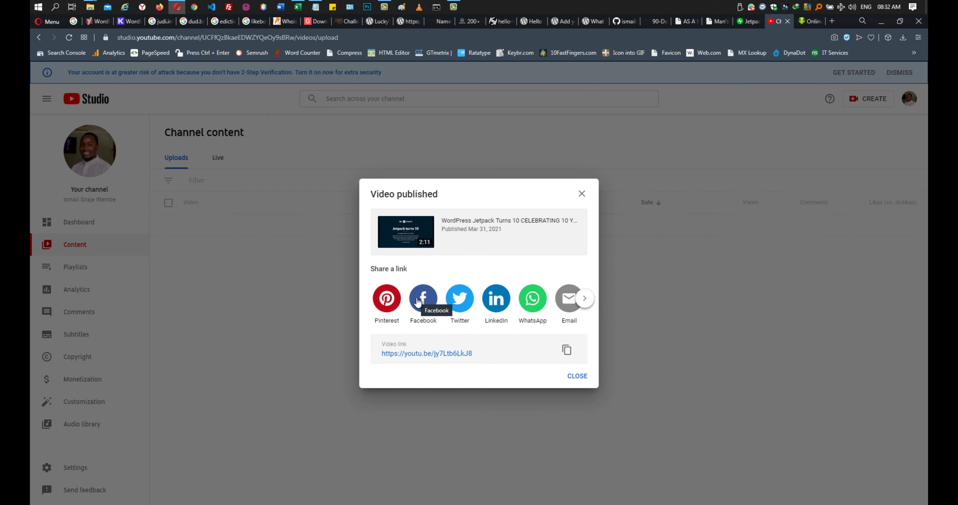
- Open the Pinterest, Facebook, Twitter and LinkedIn share pages for the published video in separate tabs and close the share dialog
click(387, 299)
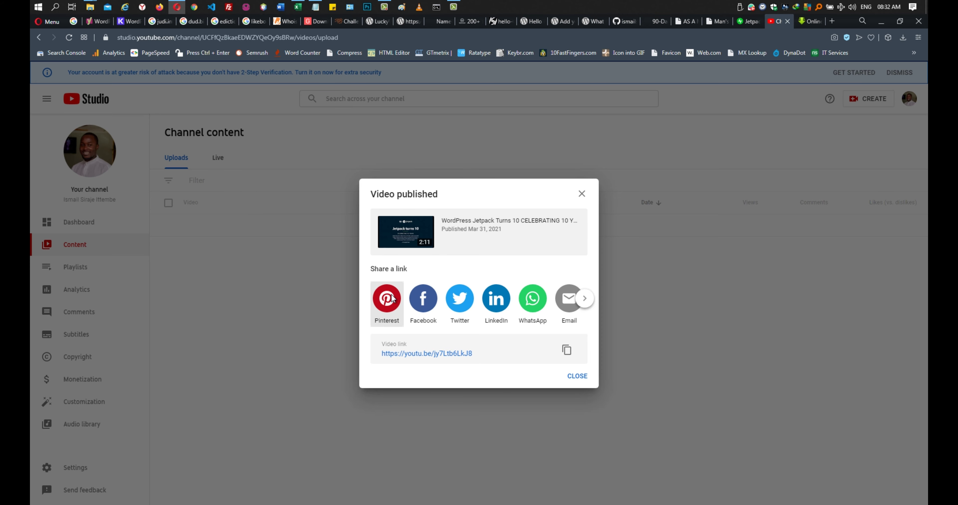
click(753, 22)
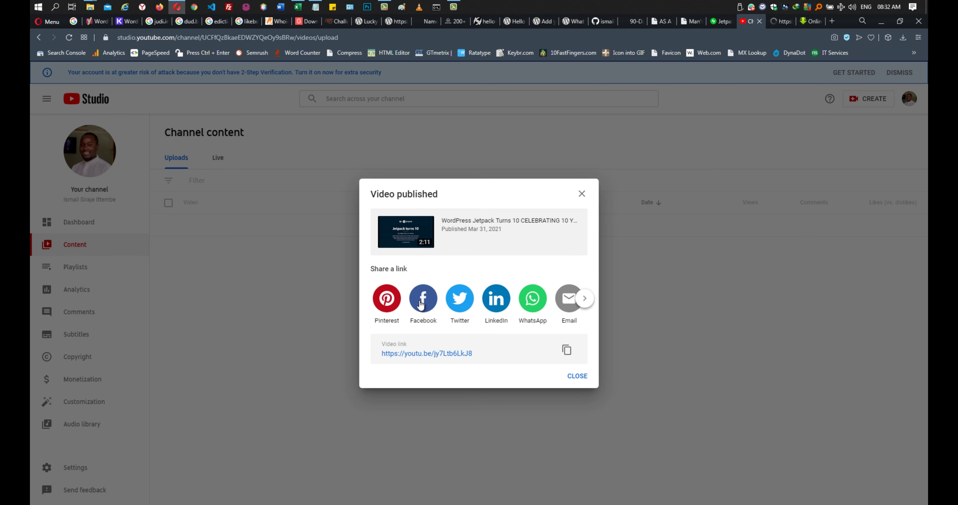
click(421, 299)
click(723, 21)
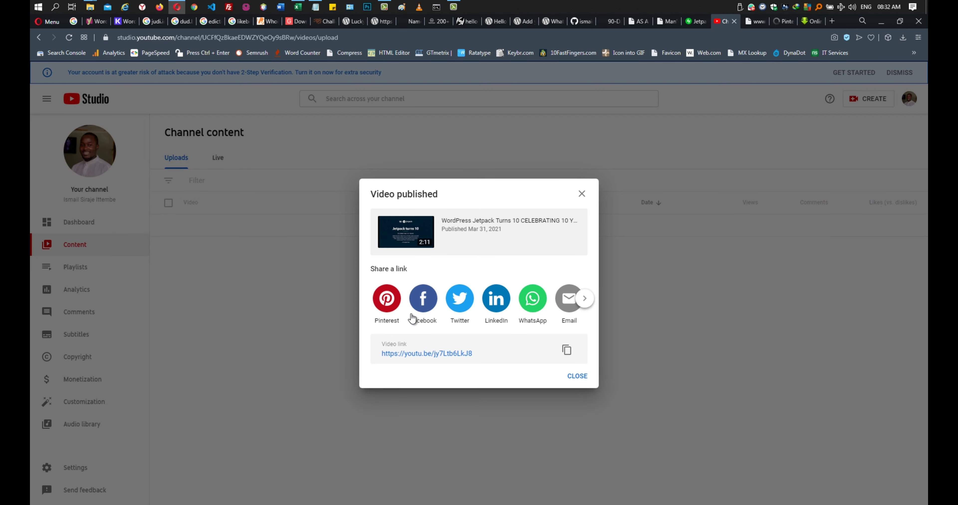
click(460, 302)
click(704, 20)
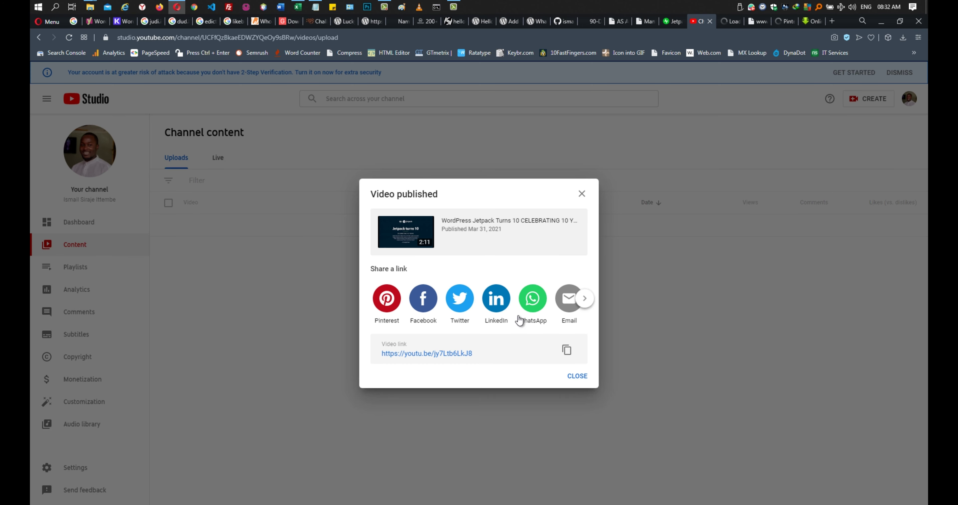
click(497, 302)
click(682, 20)
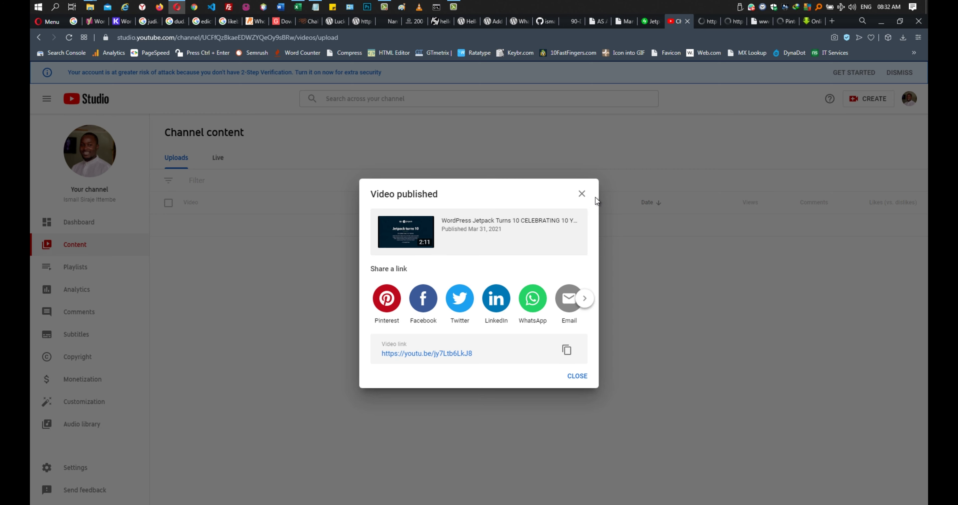
click(577, 376)
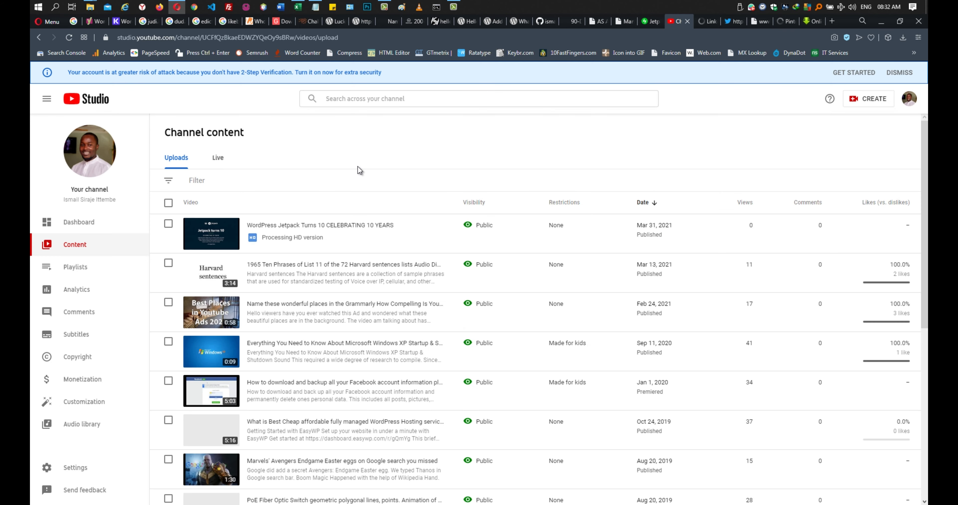
- Open the details of the published video WordPress Jetpack Turns 10 CELEBRATING 10 YEARS and play its preview
mouse_move(257, 225)
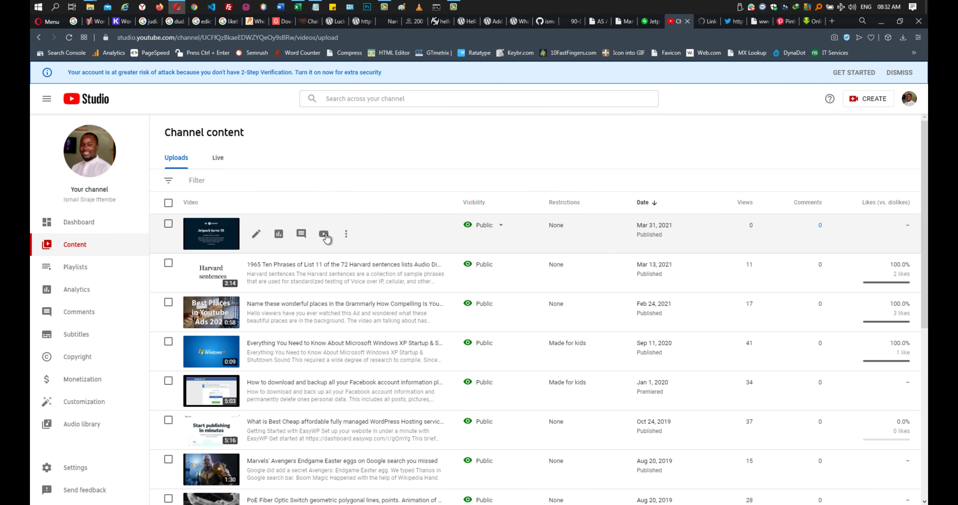
click(236, 225)
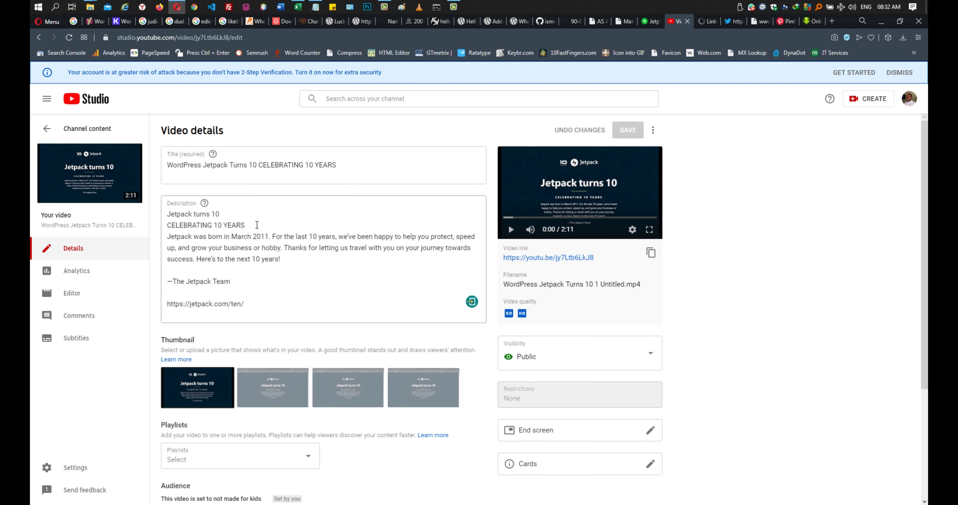
click(511, 231)
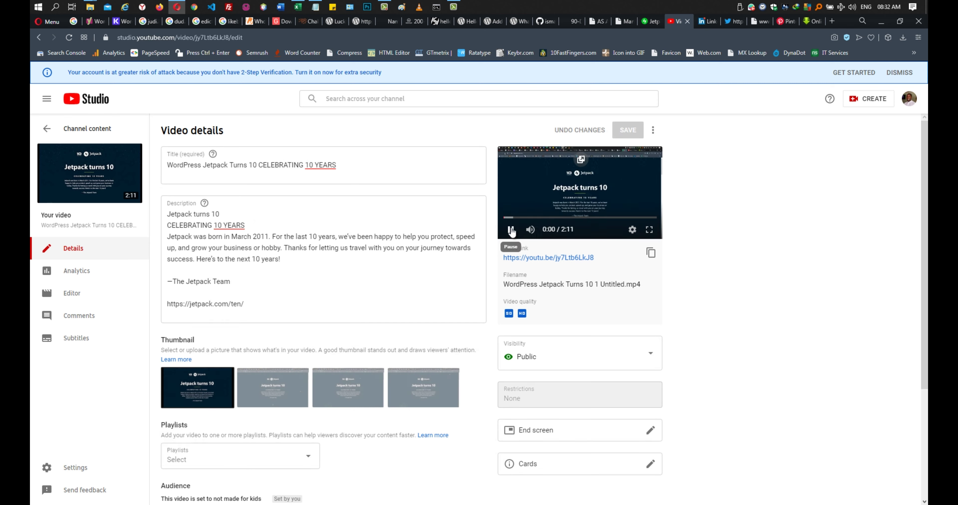